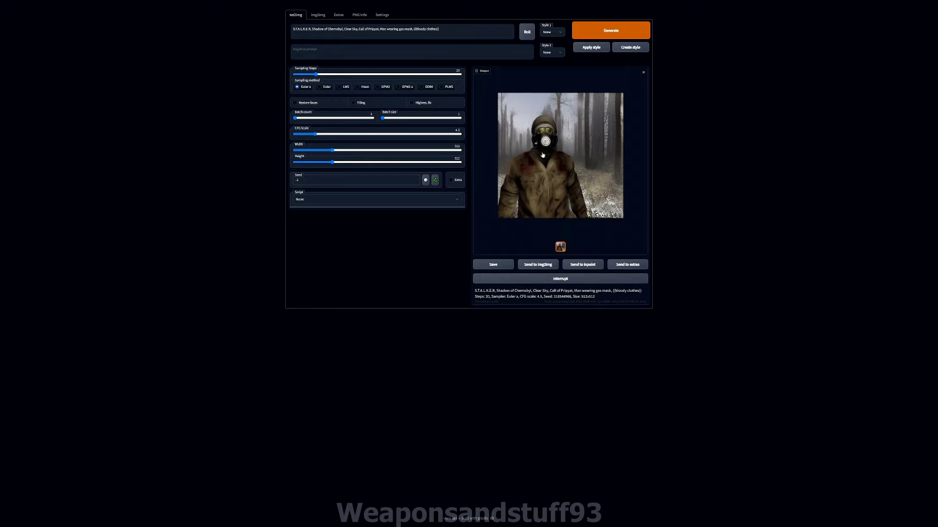
# Preview the current soldier image full-screen, then generate a new gas-mask soldier image.
pyautogui.click(558, 149)
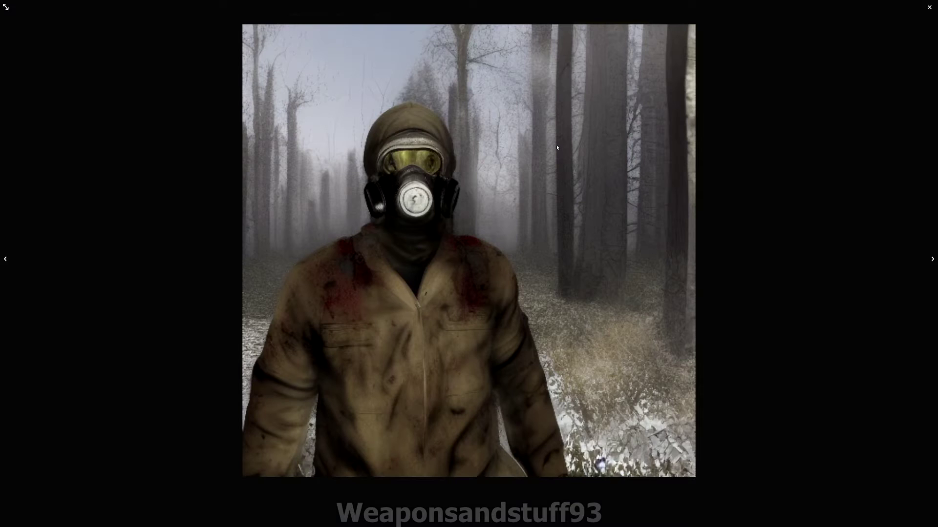
pyautogui.click(541, 147)
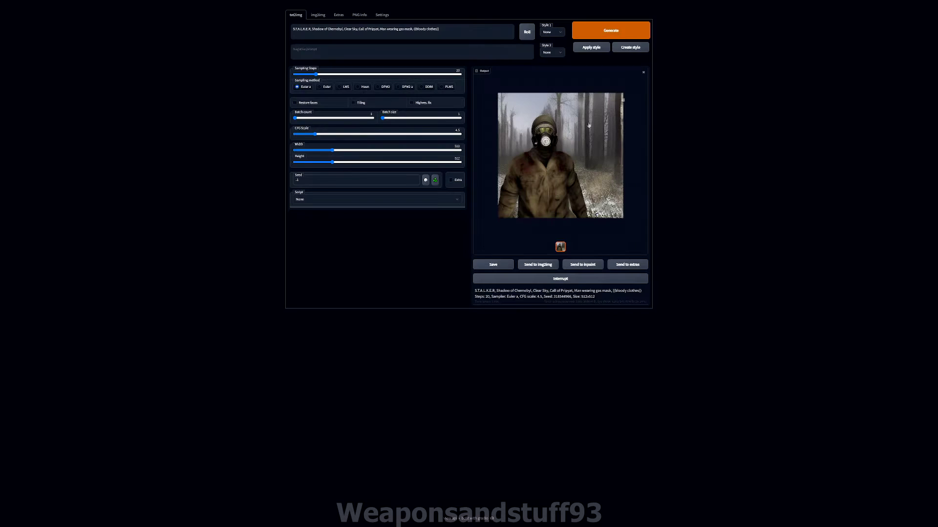
pyautogui.click(622, 33)
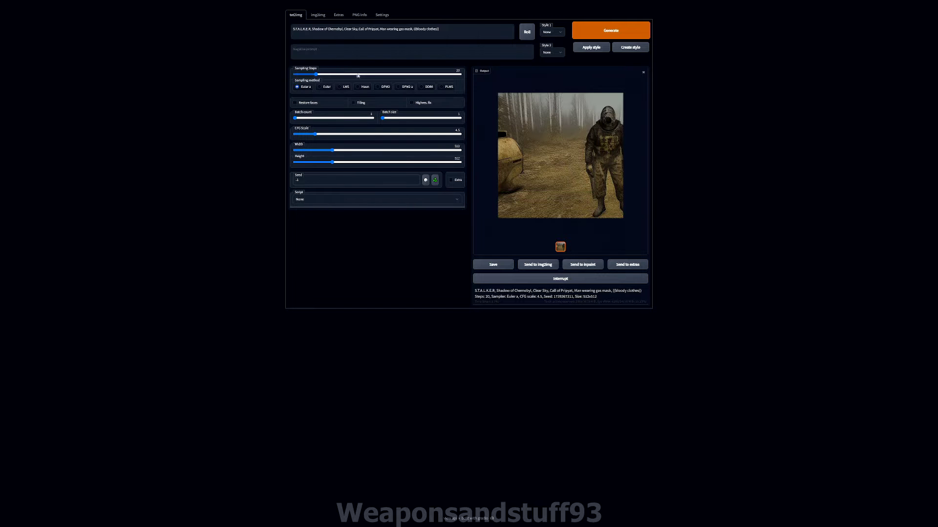
# Rerun at 65 sampling steps, preview it, then generate again with the Heun sampler.
pyautogui.click(366, 74)
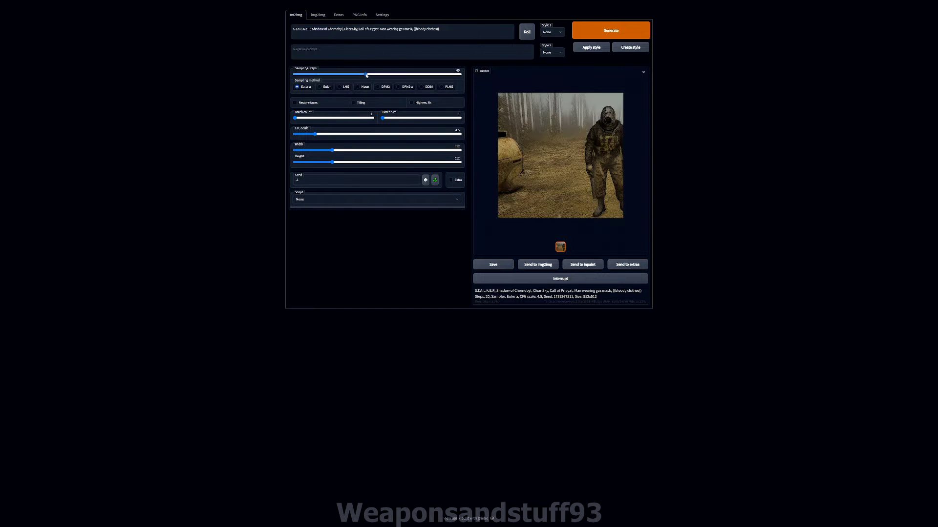
pyautogui.click(593, 28)
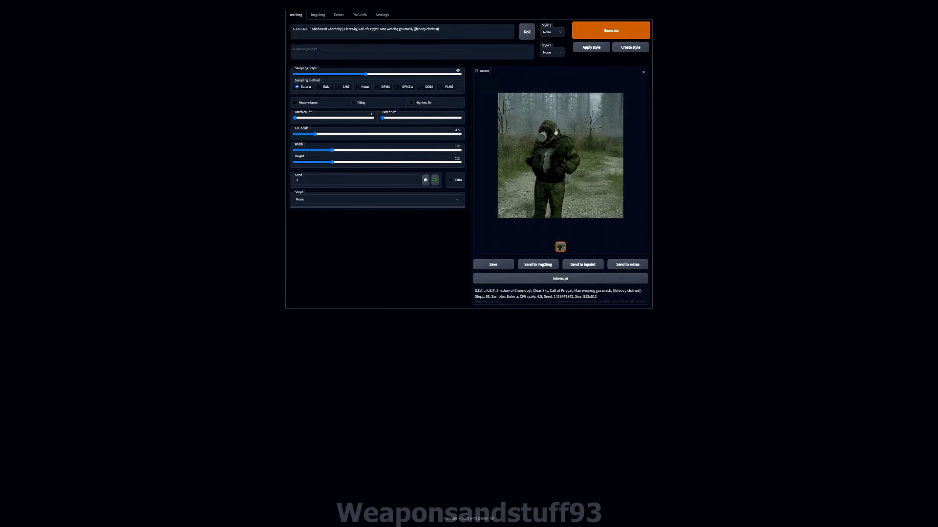
pyautogui.click(580, 103)
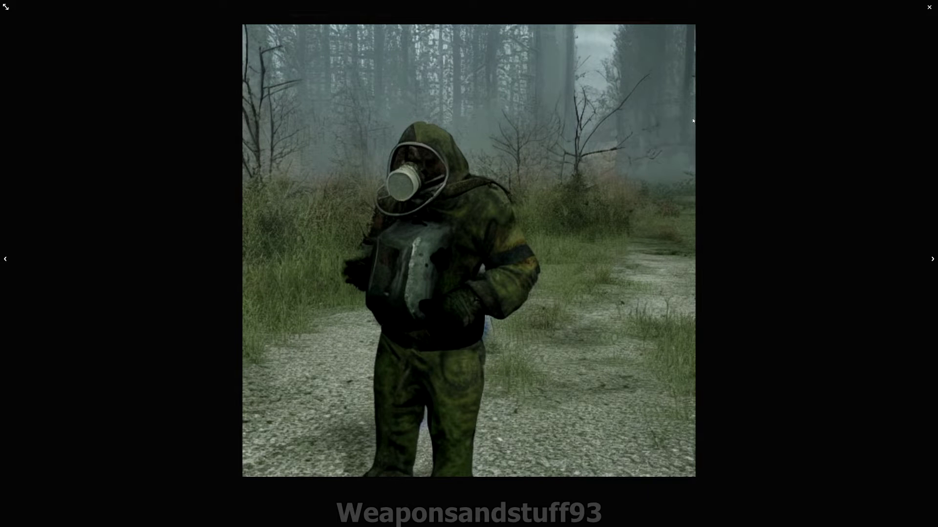
pyautogui.click(697, 125)
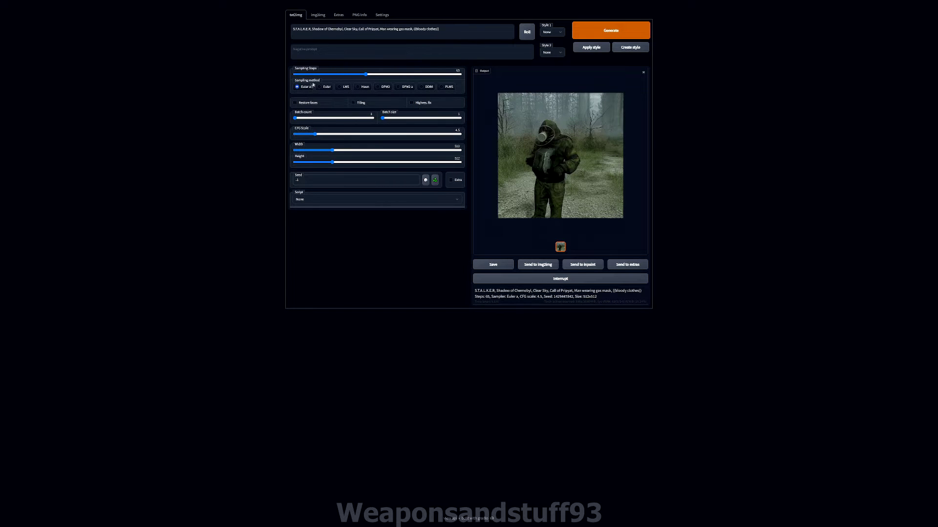
pyautogui.click(365, 88)
pyautogui.click(590, 30)
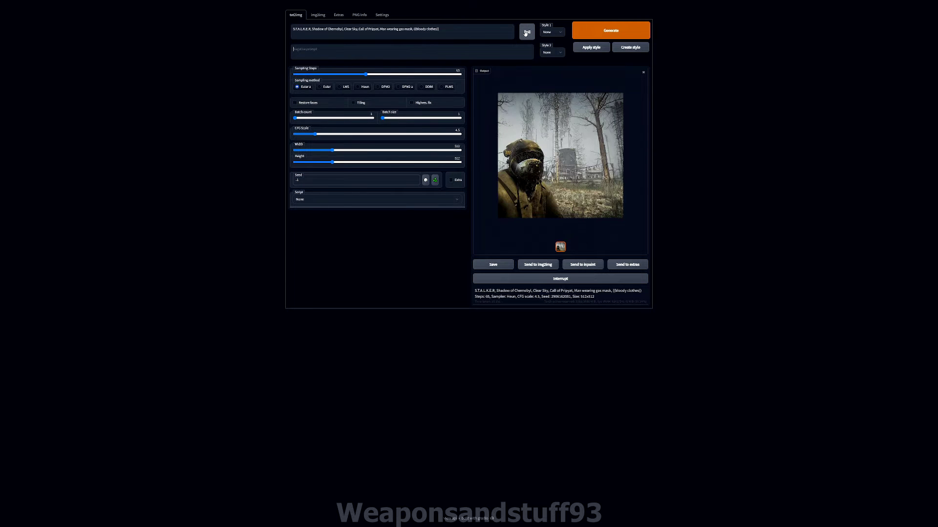
# Lower sampling steps to 29 and generate three soldier variations, previewing the latest full-screen.
pyautogui.moveTo(337, 74); pyautogui.dragTo(327, 74)
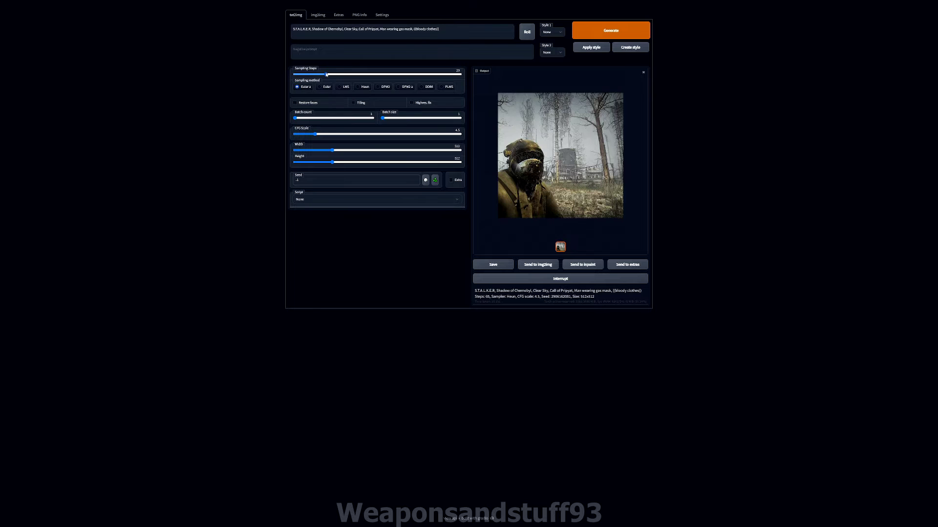
pyautogui.click(598, 30)
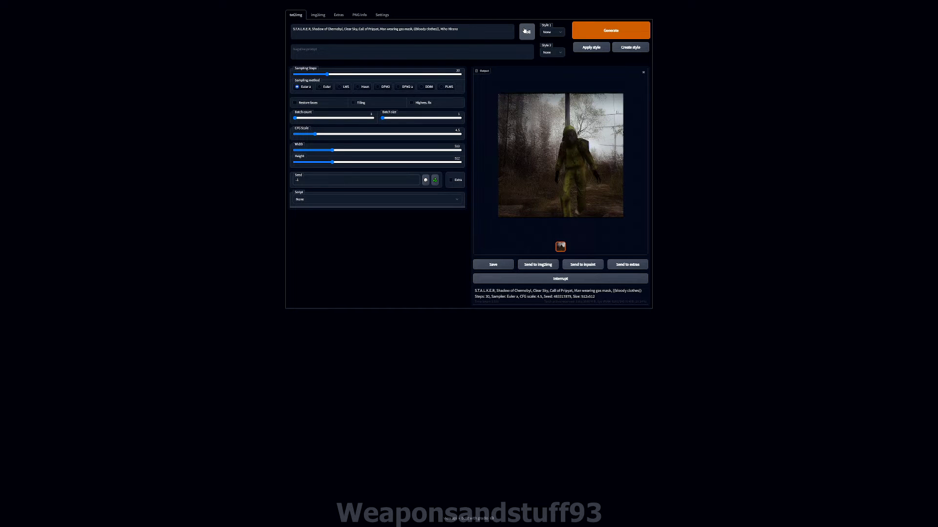
pyautogui.click(600, 29)
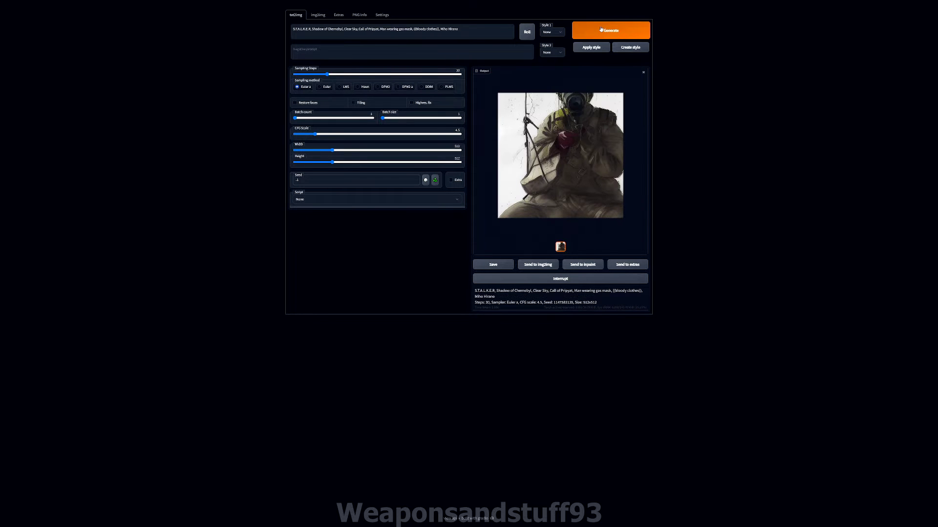
pyautogui.click(600, 29)
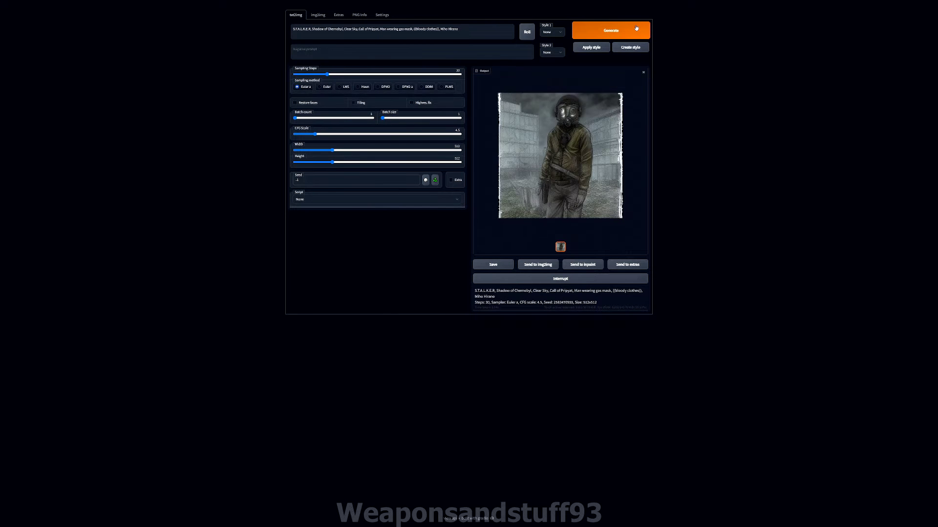
pyautogui.click(619, 98)
pyautogui.click(719, 119)
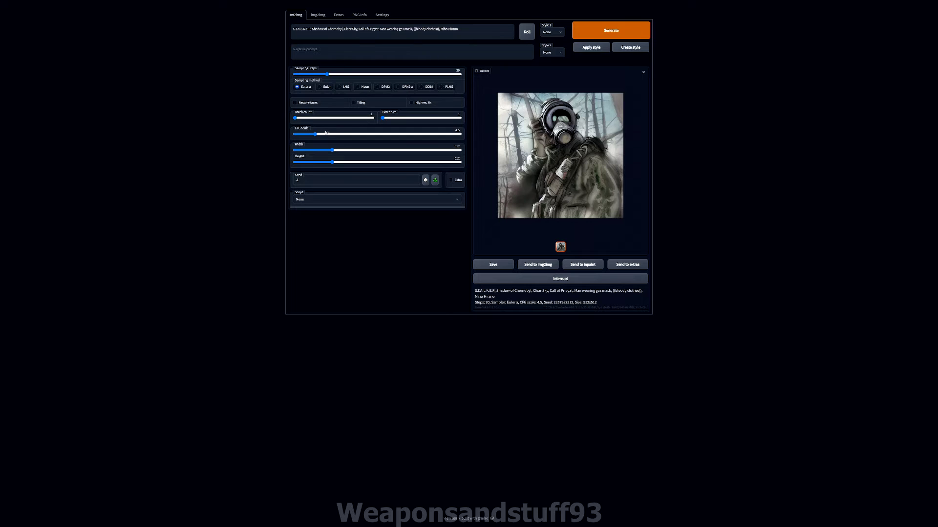
# Generate one image at CFG scale 2.5, then two at CFG scale 1.
pyautogui.moveTo(325, 133); pyautogui.dragTo(303, 136)
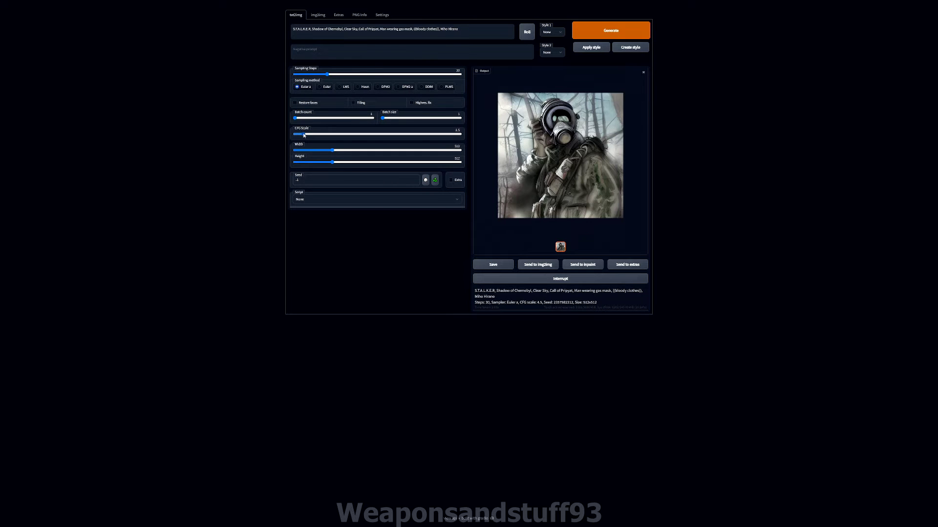
pyautogui.click(600, 33)
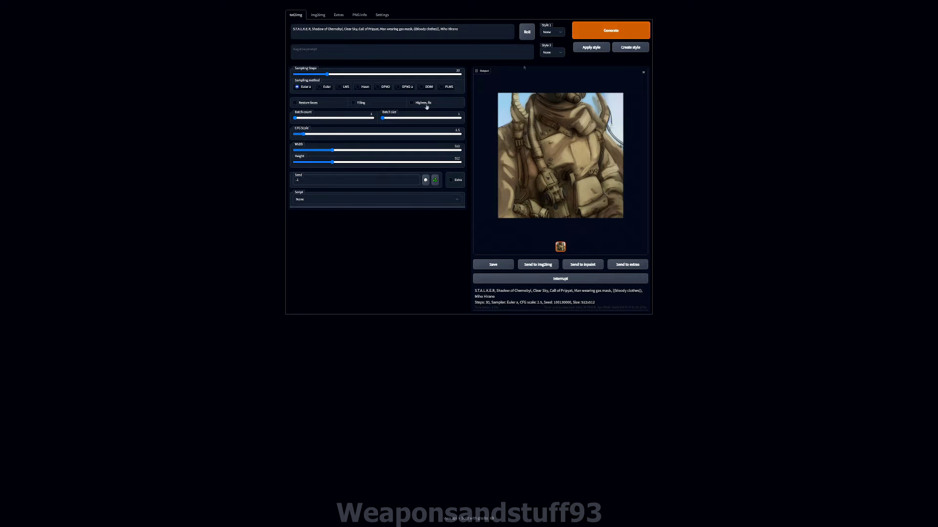
pyautogui.click(295, 134)
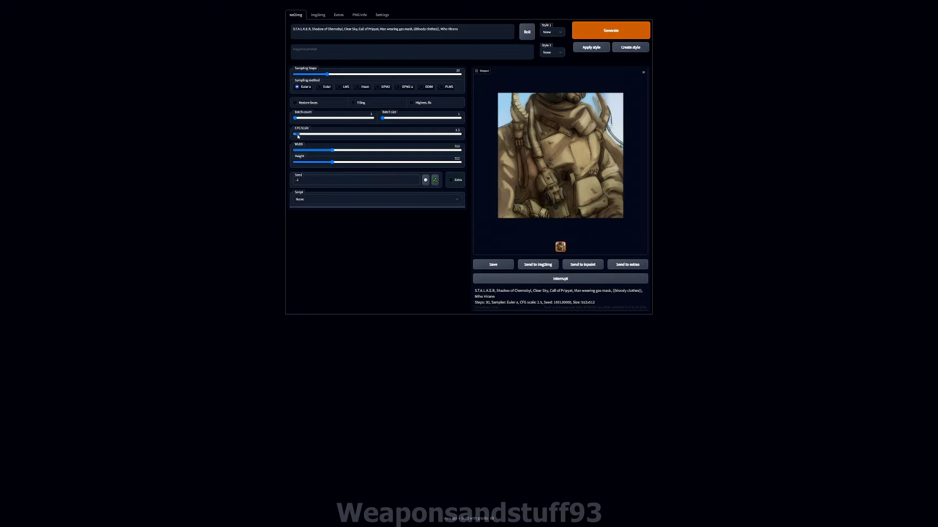
pyautogui.click(598, 31)
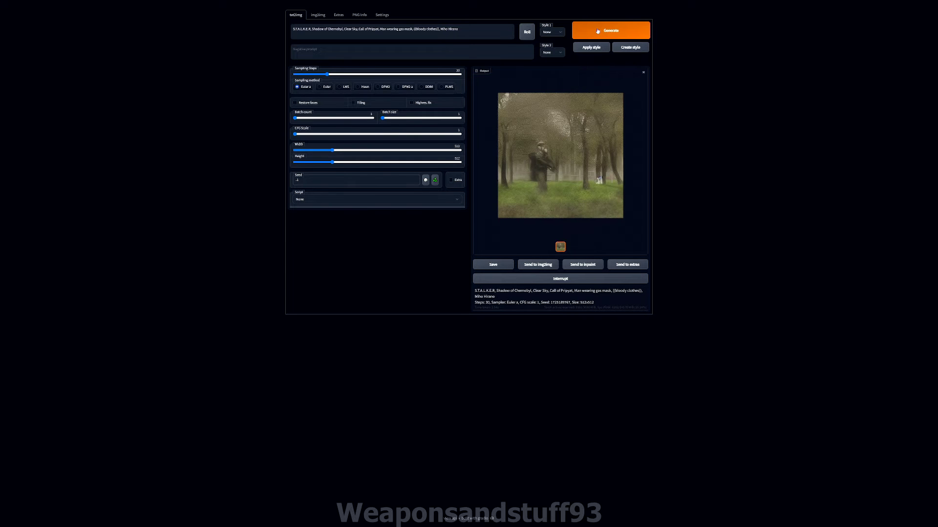
pyautogui.click(598, 31)
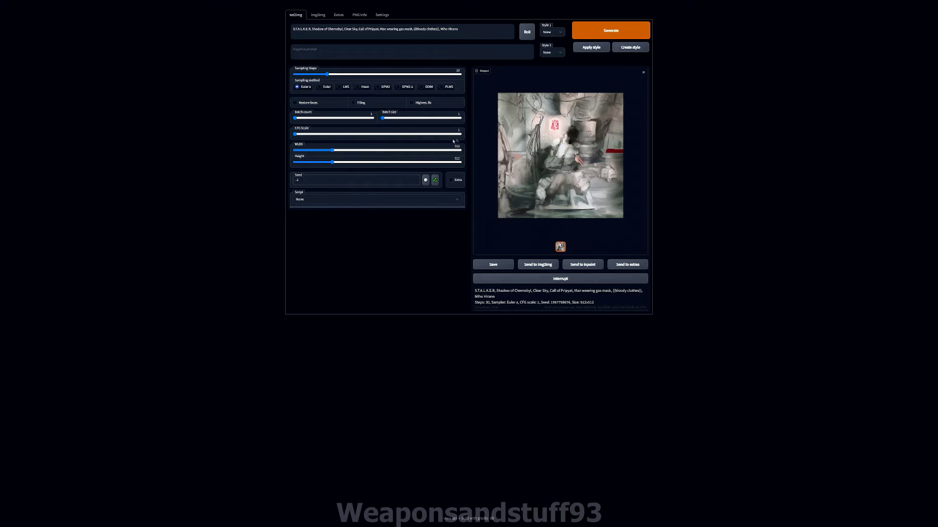
# Generate two images at CFG scale 30, then one at CFG scale 10.
pyautogui.moveTo(455, 133); pyautogui.dragTo(462, 134)
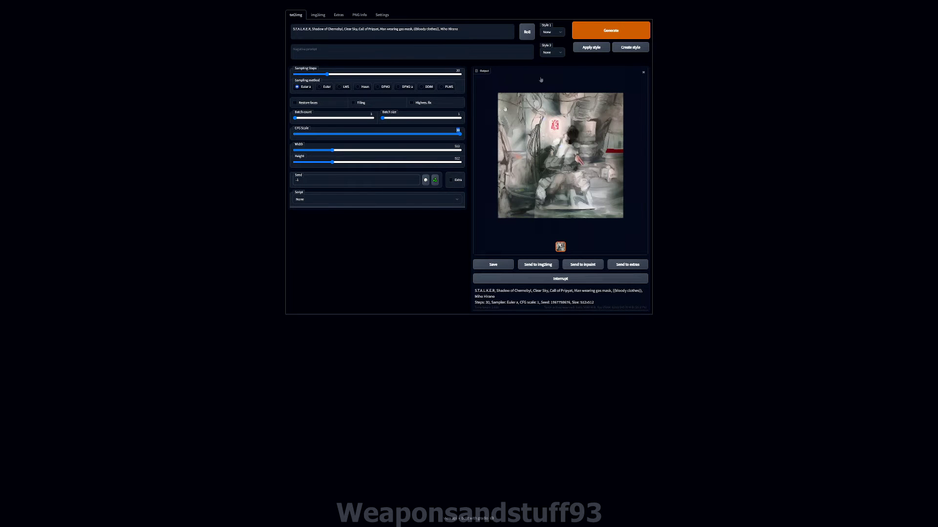
pyautogui.click(605, 31)
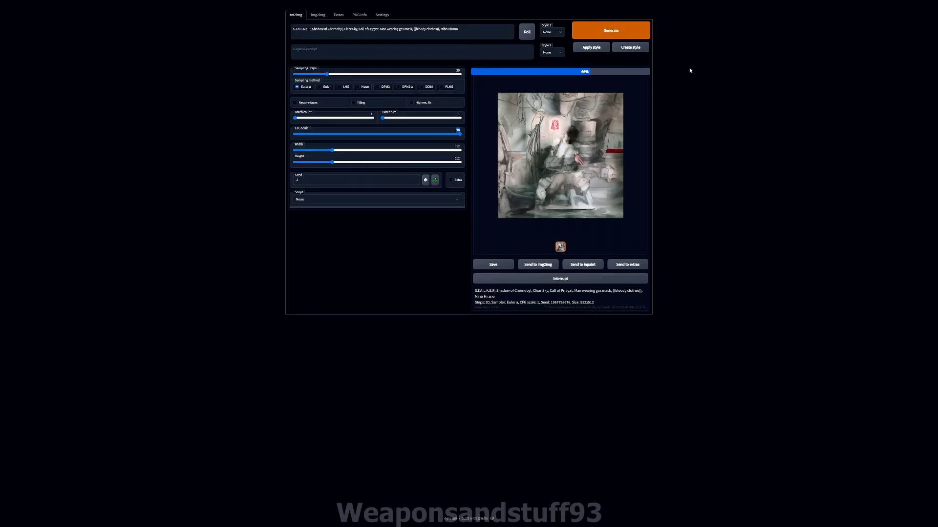
pyautogui.click(617, 31)
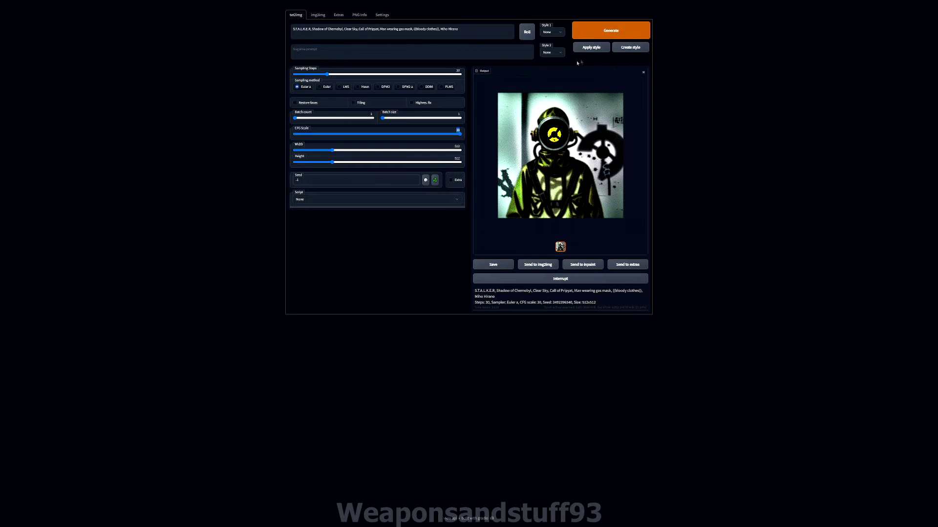
pyautogui.click(347, 134)
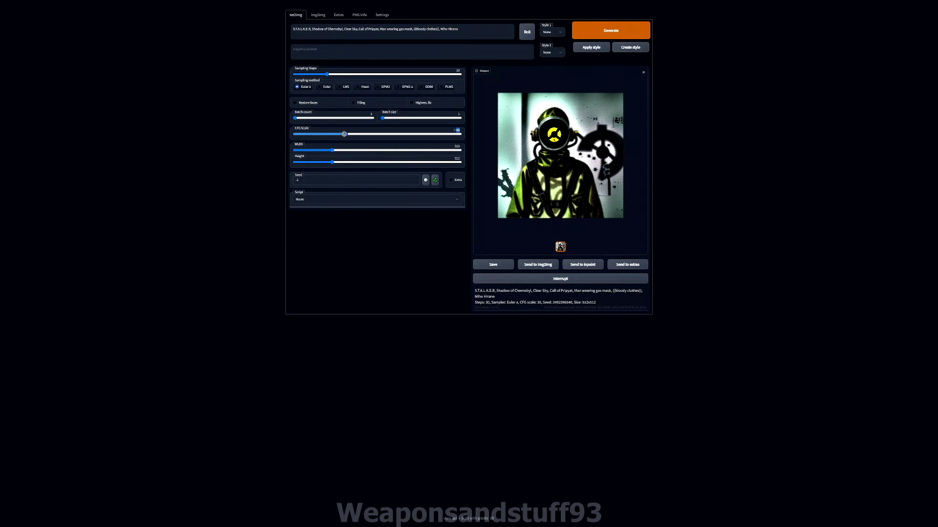
pyautogui.click(605, 32)
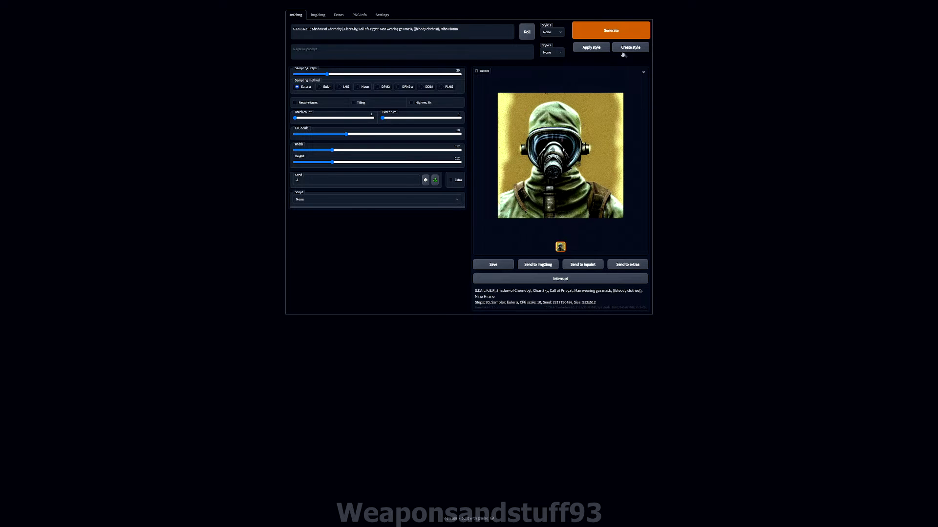
# Generate three more CFG 10 gas-mask soldier variations.
pyautogui.click(615, 37)
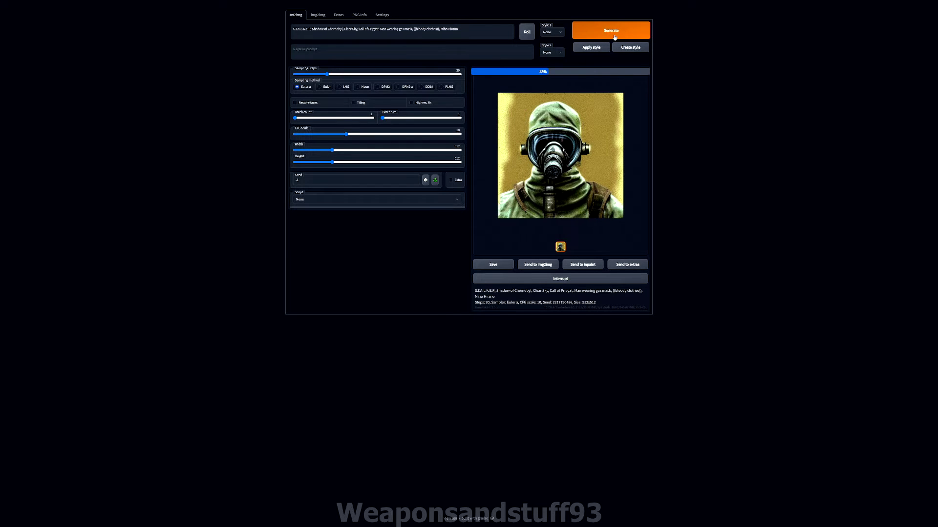
pyautogui.click(615, 37)
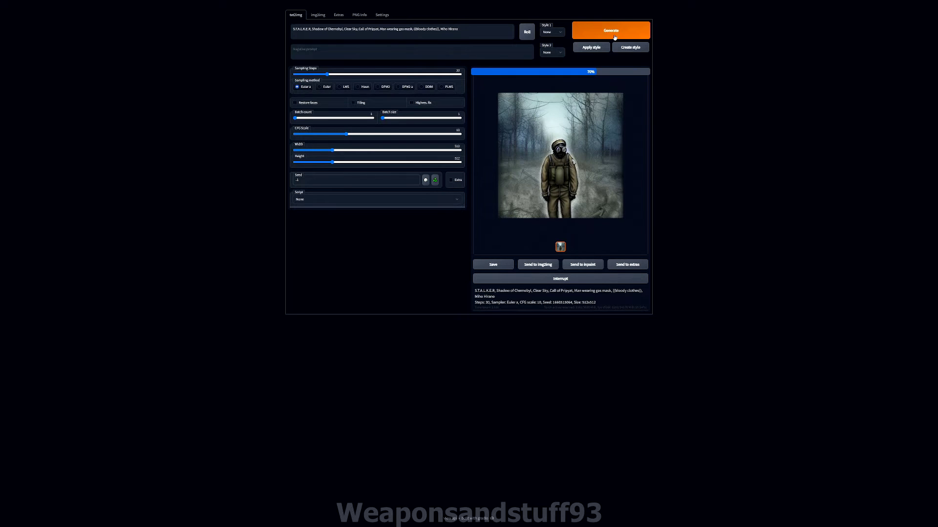
pyautogui.click(614, 37)
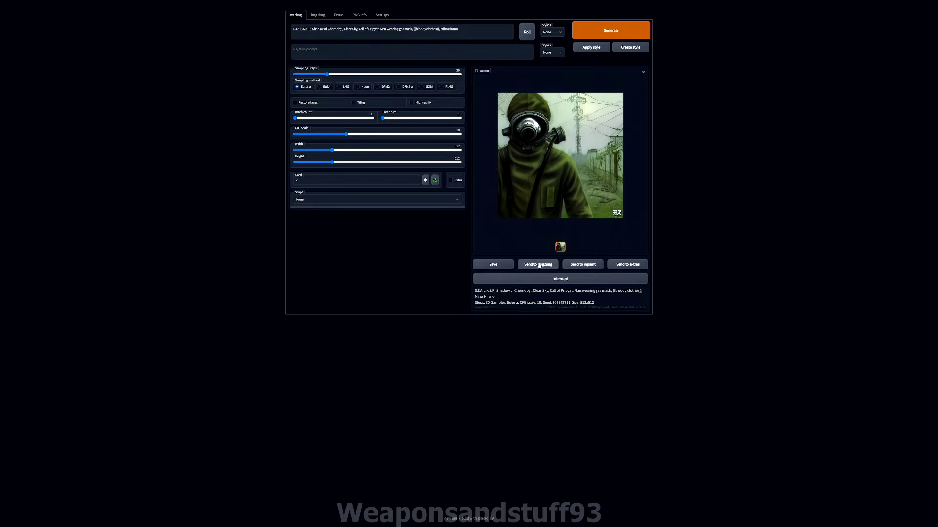
# Send the green-hooded image to img2img and copy the txt2img soldier prompt into img2img's prompt.
pyautogui.click(539, 267)
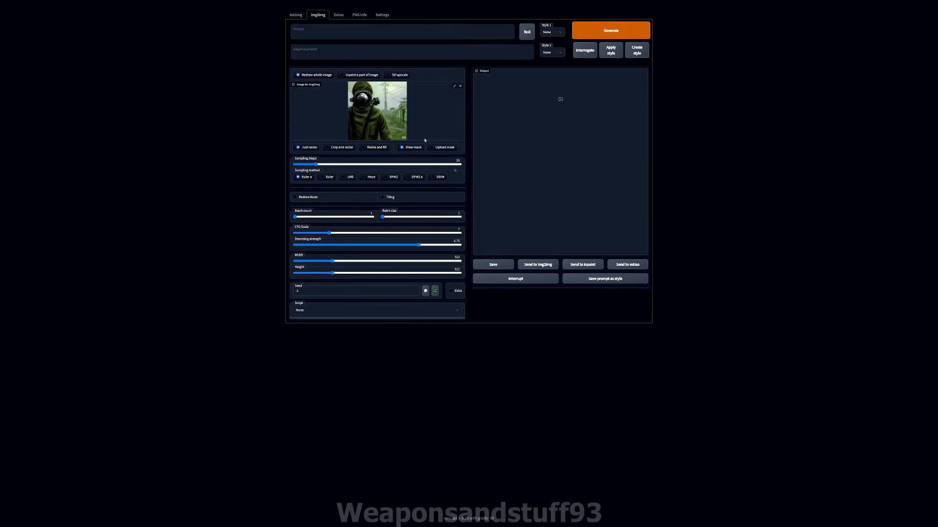
pyautogui.click(296, 15)
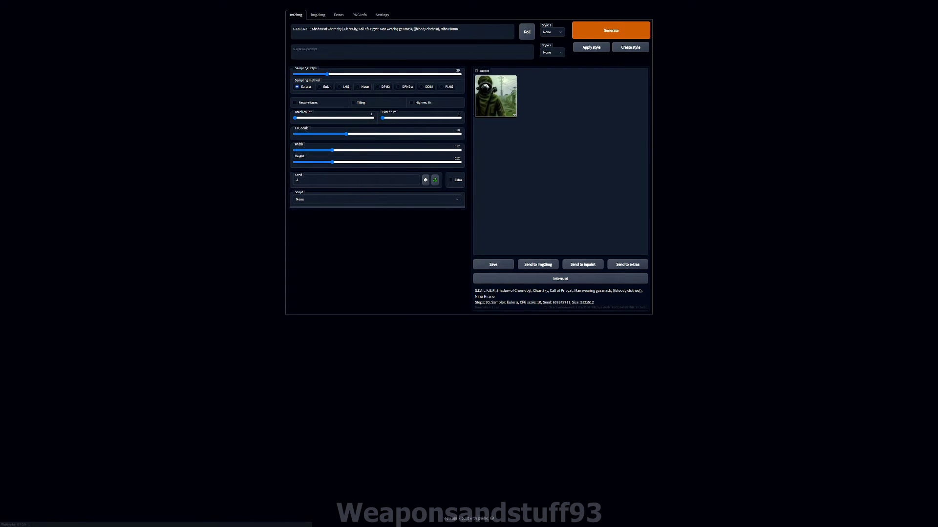
pyautogui.hotkey('ctrl', 'a')
pyautogui.hotkey('ctrl', 'c')
pyautogui.click(318, 15)
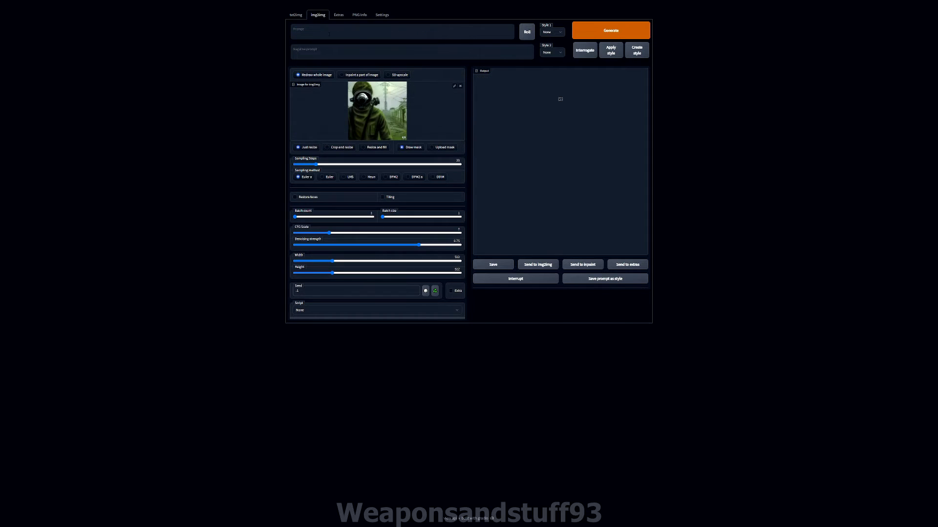
pyautogui.click(329, 34)
pyautogui.hotkey('ctrl', 'v')
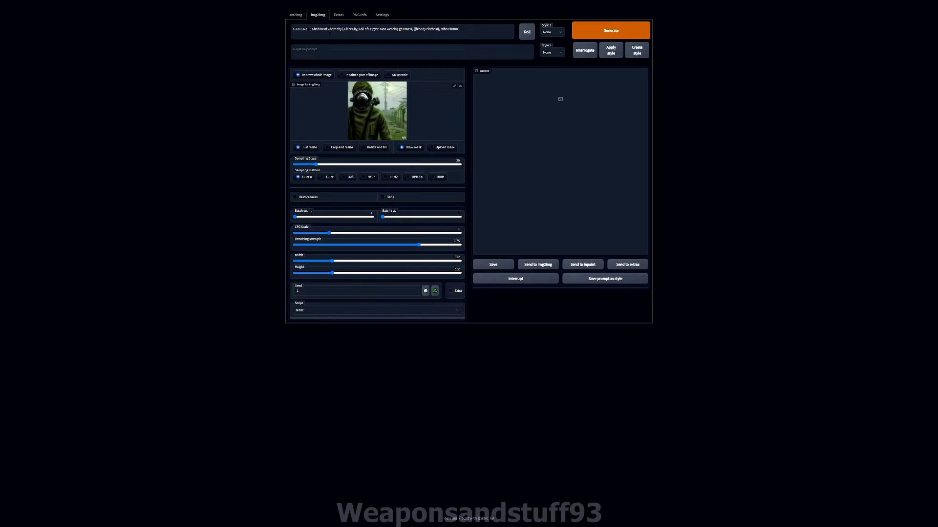
# Set img2img sampling steps to 40 and denoising strength to 0.5.
pyautogui.click(338, 165)
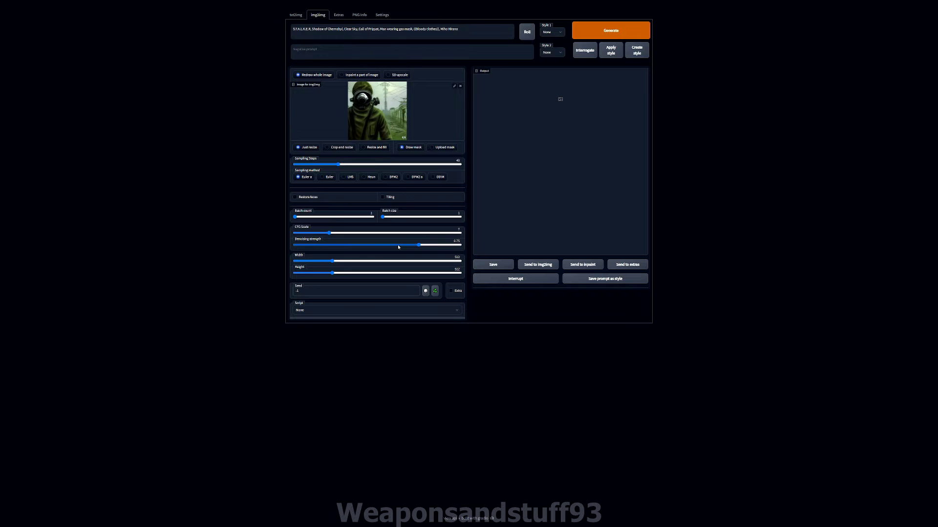
pyautogui.click(452, 245)
pyautogui.click(434, 247)
pyautogui.moveTo(435, 248); pyautogui.dragTo(378, 246)
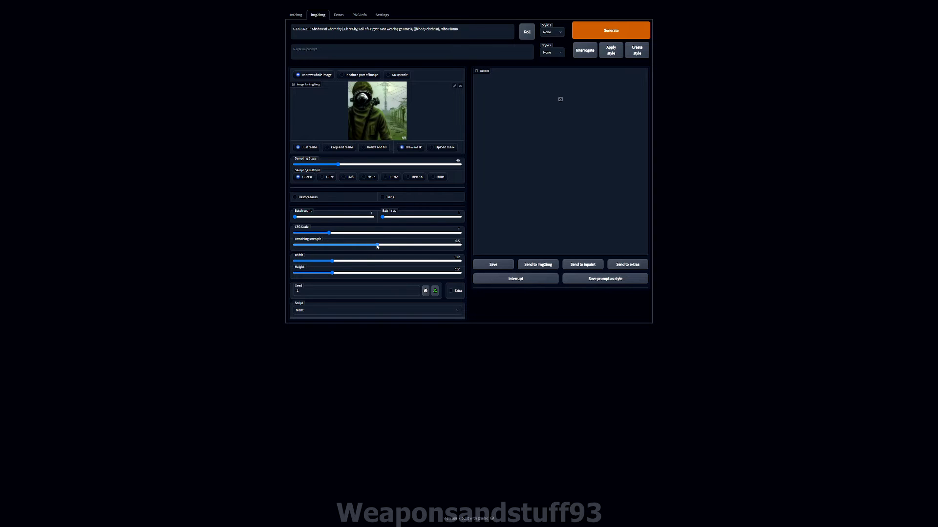
# Generate five soldier variations at denoising strength 0.5.
pyautogui.click(585, 35)
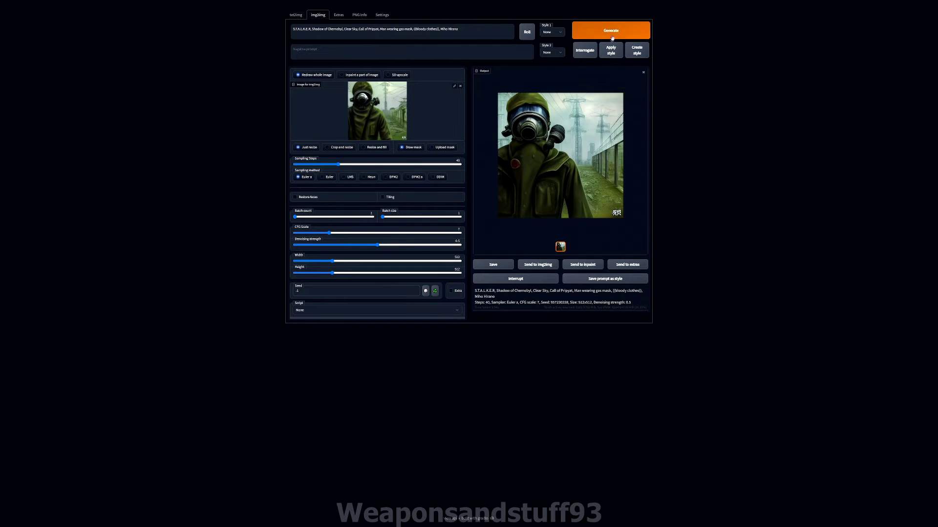
pyautogui.click(611, 32)
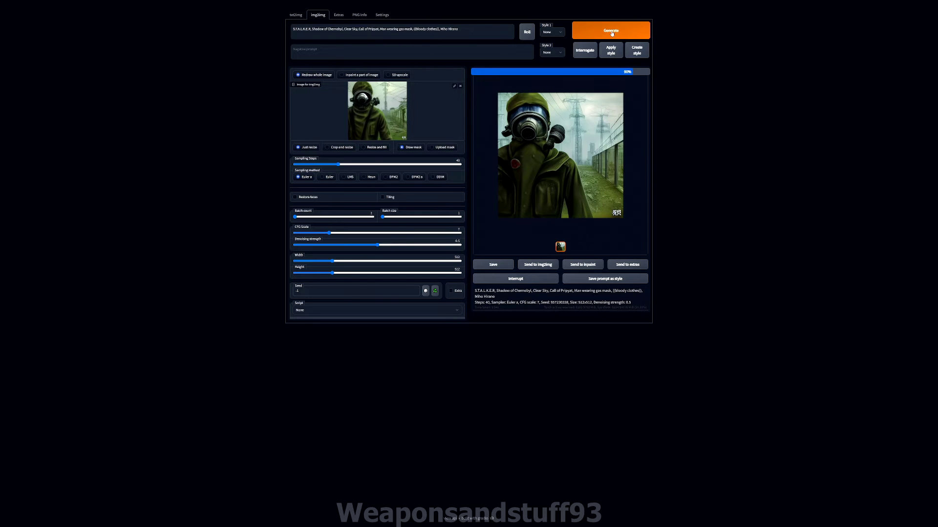
pyautogui.click(612, 33)
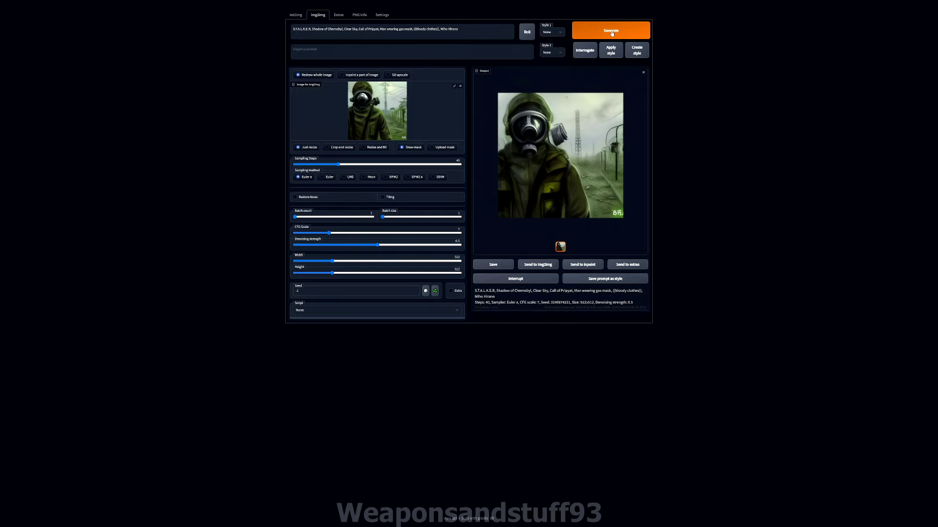
pyautogui.click(611, 33)
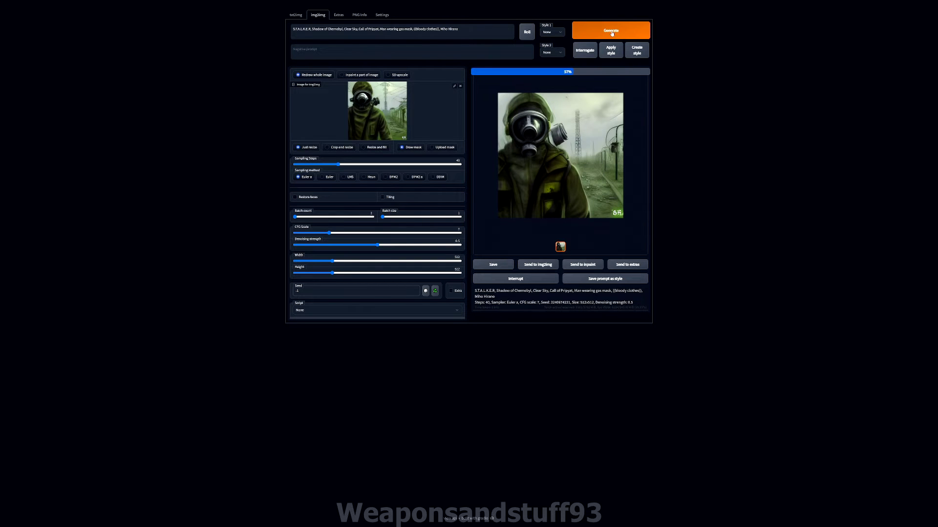
pyautogui.click(611, 32)
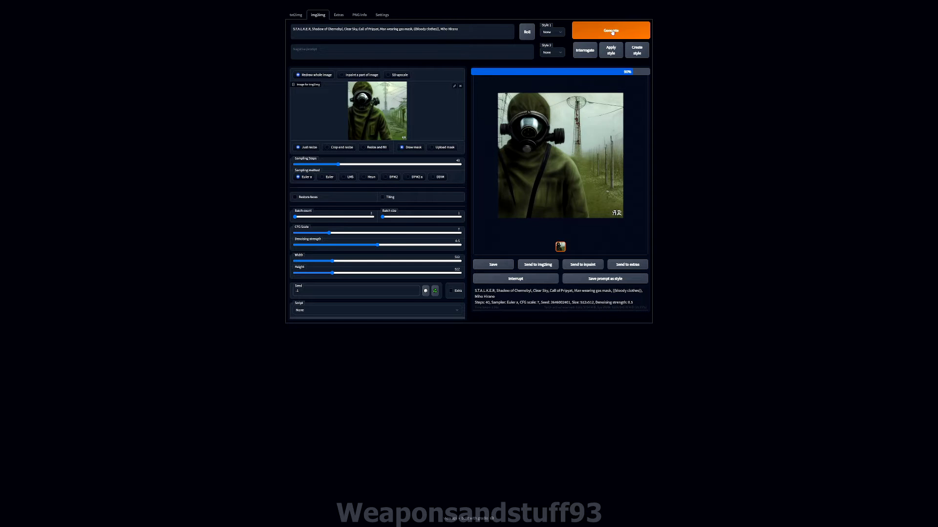
# Generate six variations at denoising 0.22, then one at denoising 1.
pyautogui.click(332, 245)
pyautogui.click(595, 39)
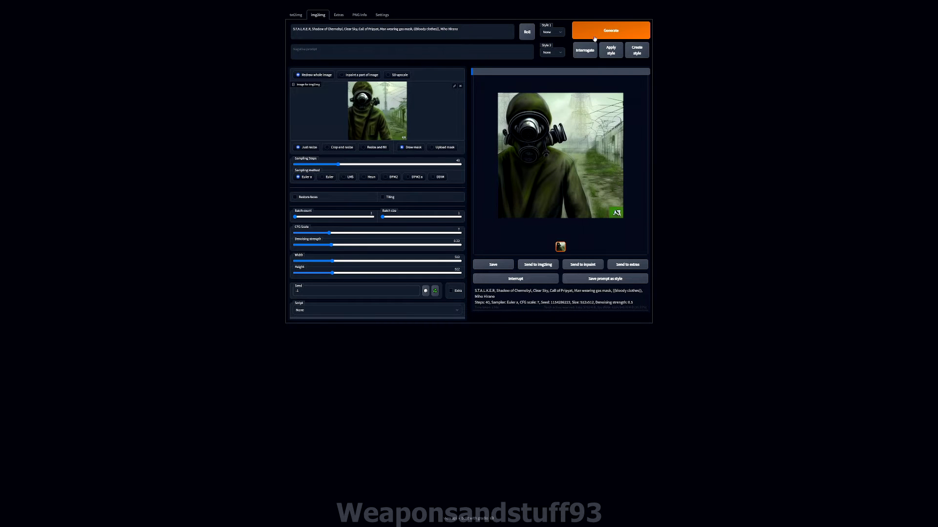
pyautogui.click(596, 34)
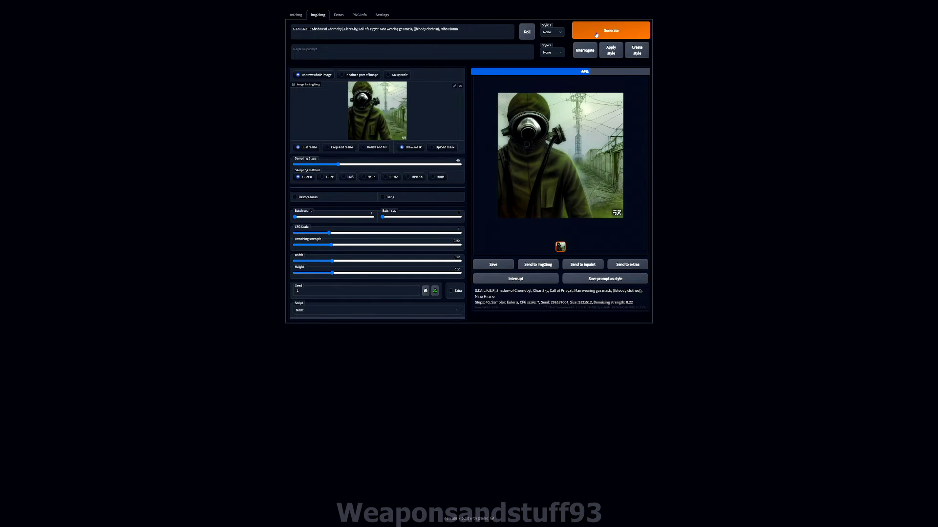
pyautogui.click(596, 34)
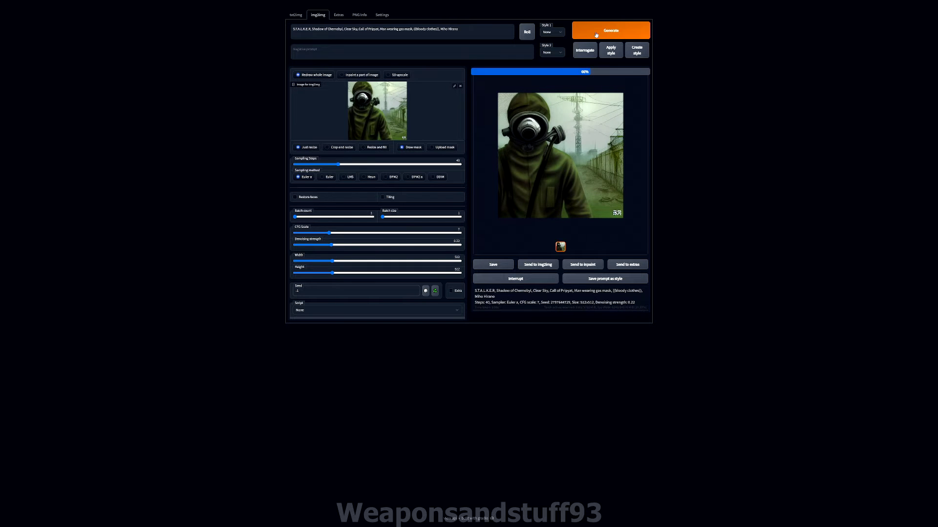
pyautogui.click(595, 35)
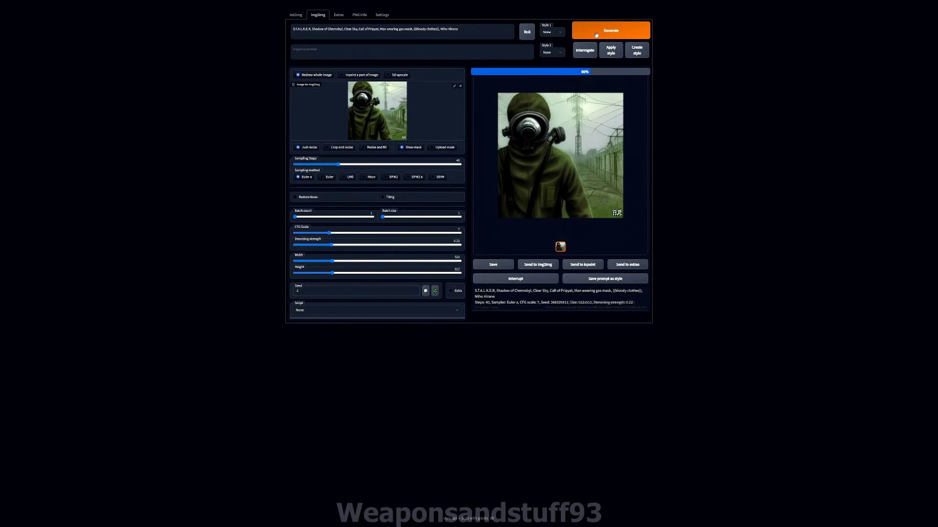
pyautogui.click(596, 35)
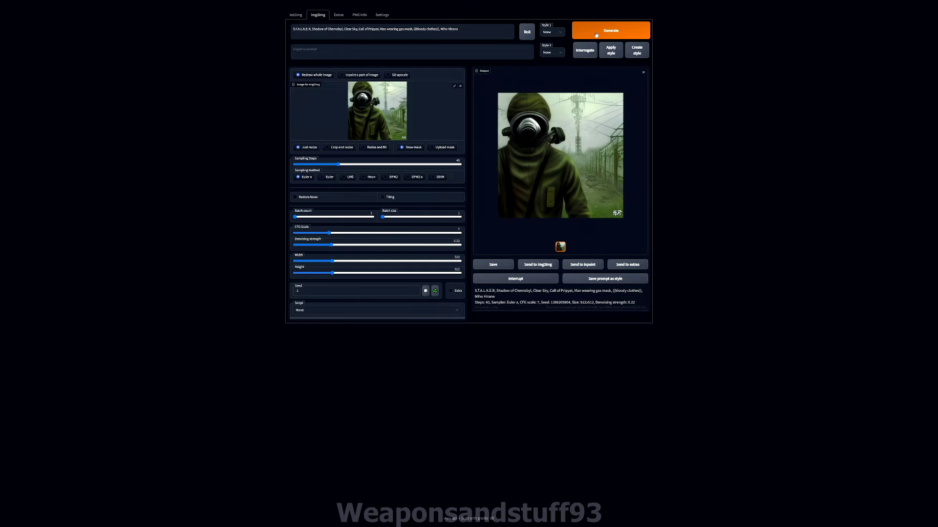
pyautogui.click(596, 35)
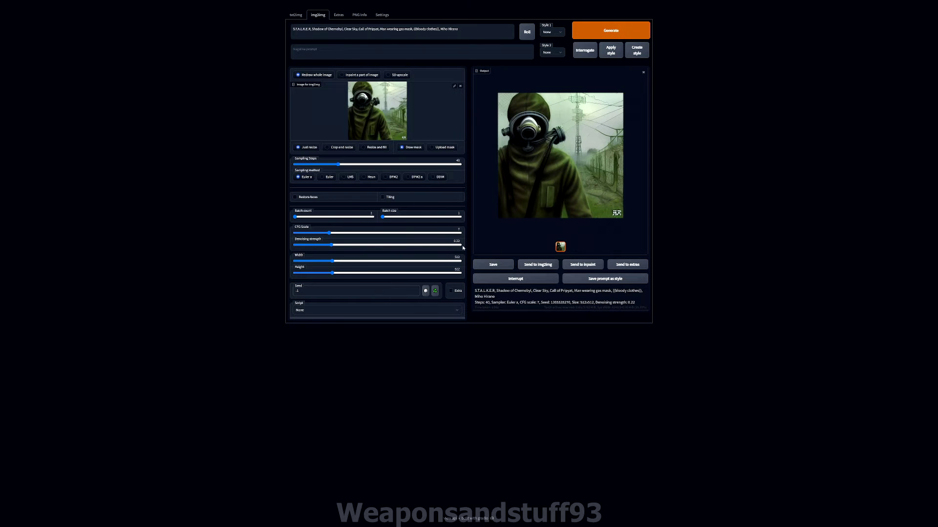
pyautogui.click(462, 245)
pyautogui.click(611, 36)
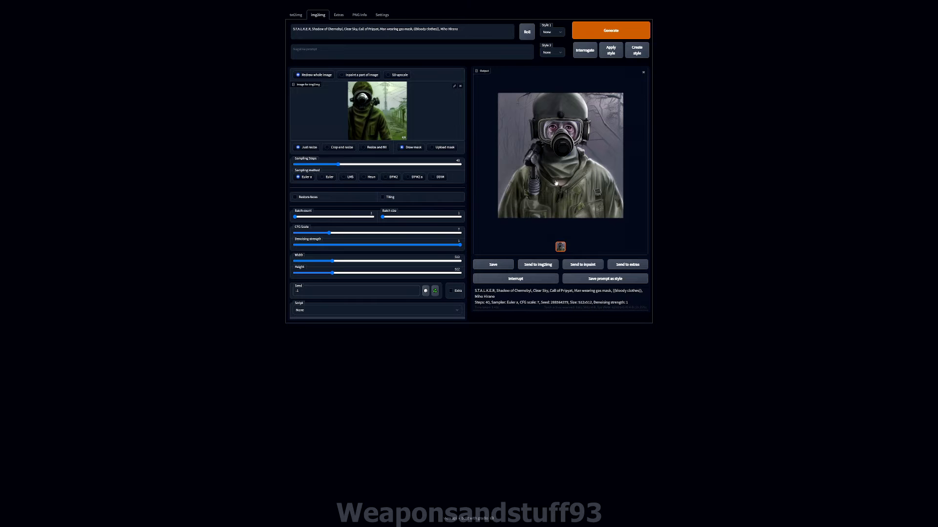
# Use the helmeted soldier as source and generate five variations at CFG 9, denoising 0.35.
pyautogui.click(542, 266)
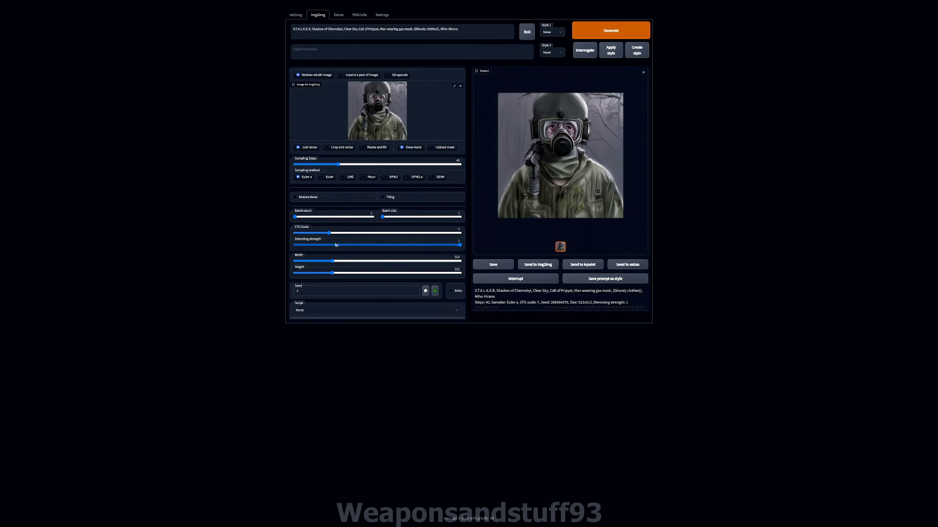
pyautogui.click(341, 233)
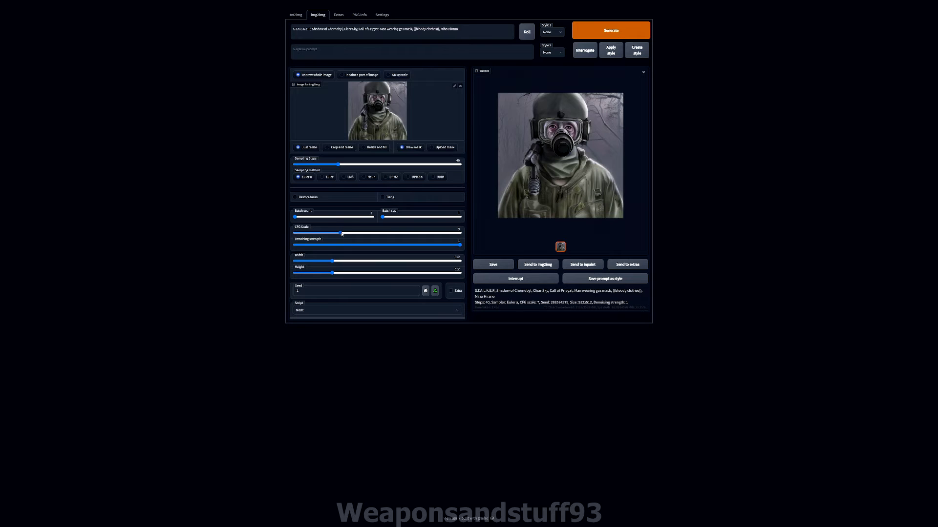
pyautogui.moveTo(342, 245); pyautogui.dragTo(353, 244)
pyautogui.click(639, 31)
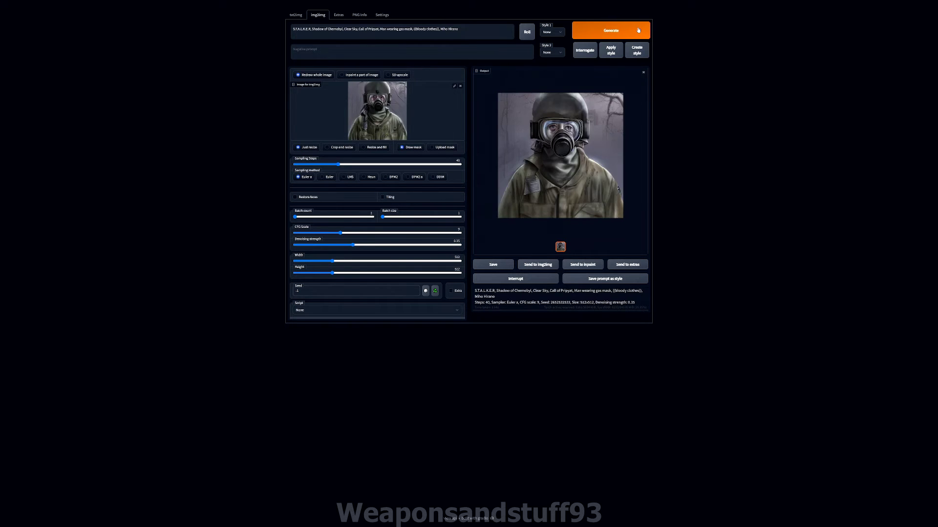
pyautogui.click(634, 32)
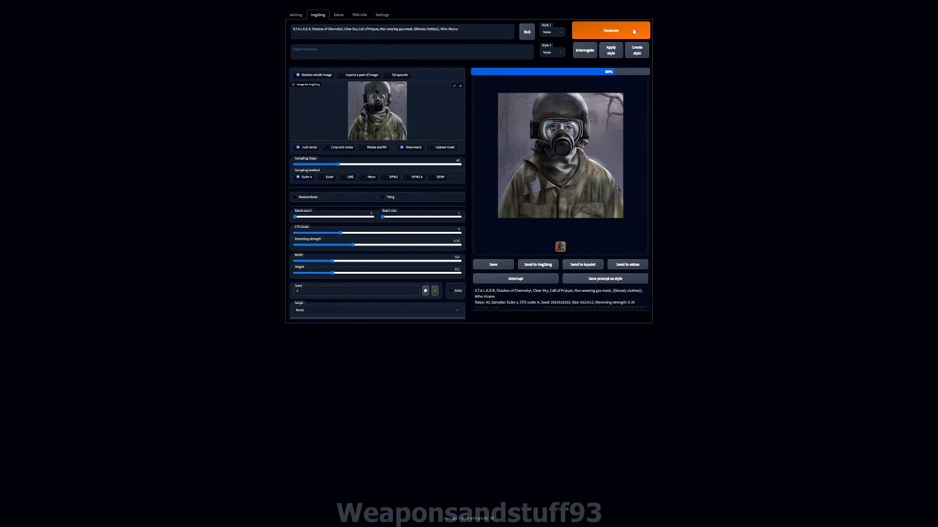
pyautogui.click(634, 32)
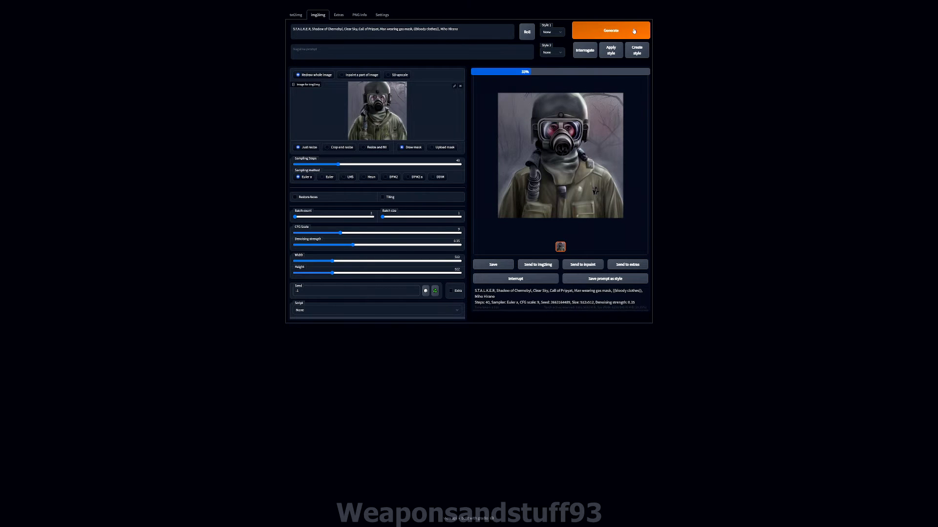
pyautogui.click(634, 31)
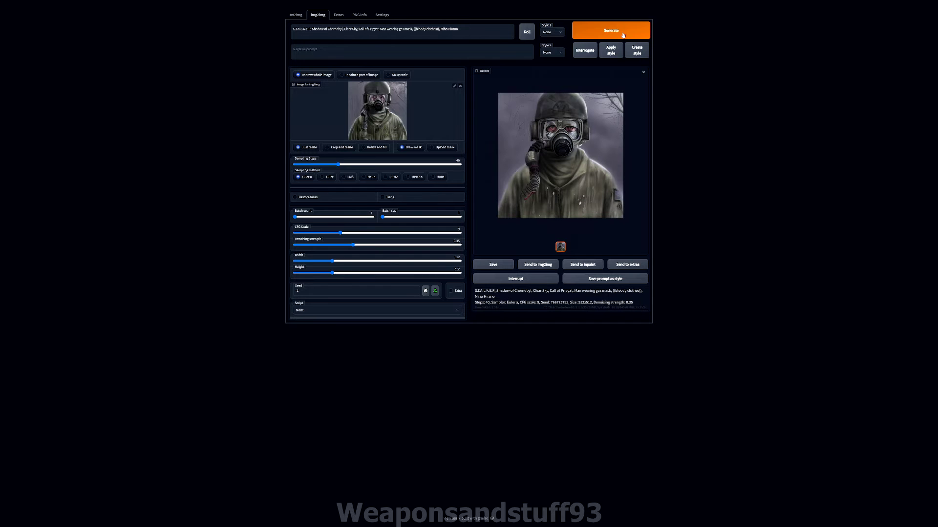
pyautogui.click(623, 35)
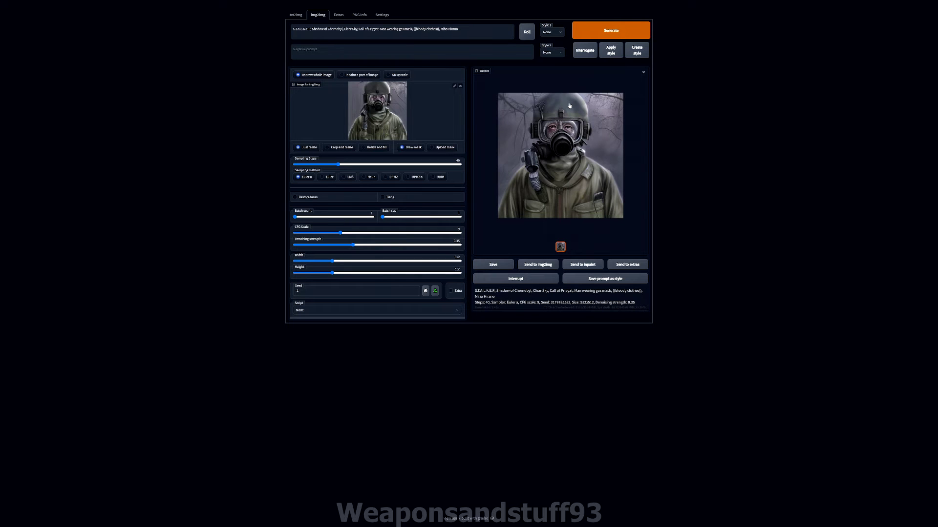
# Append a random artist name to the prompt and generate three variations.
pyautogui.click(482, 33)
pyautogui.click(527, 33)
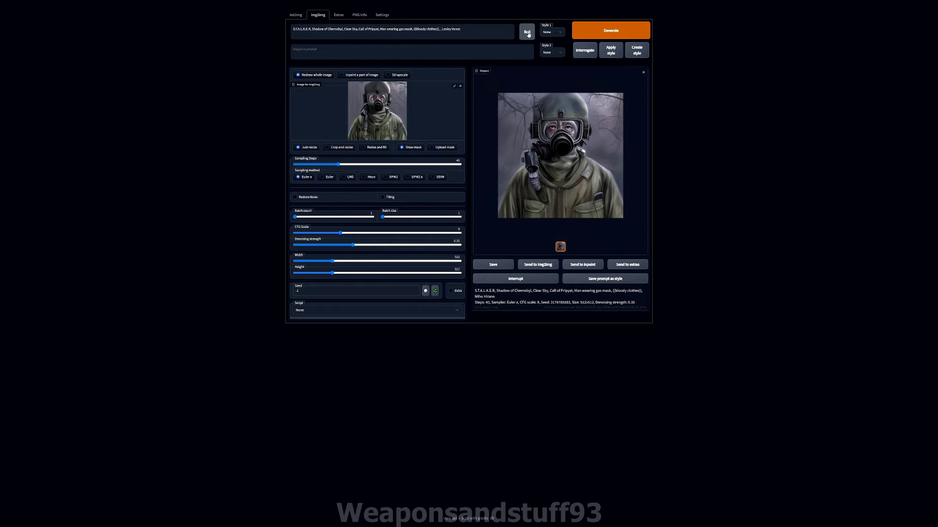
pyautogui.click(610, 31)
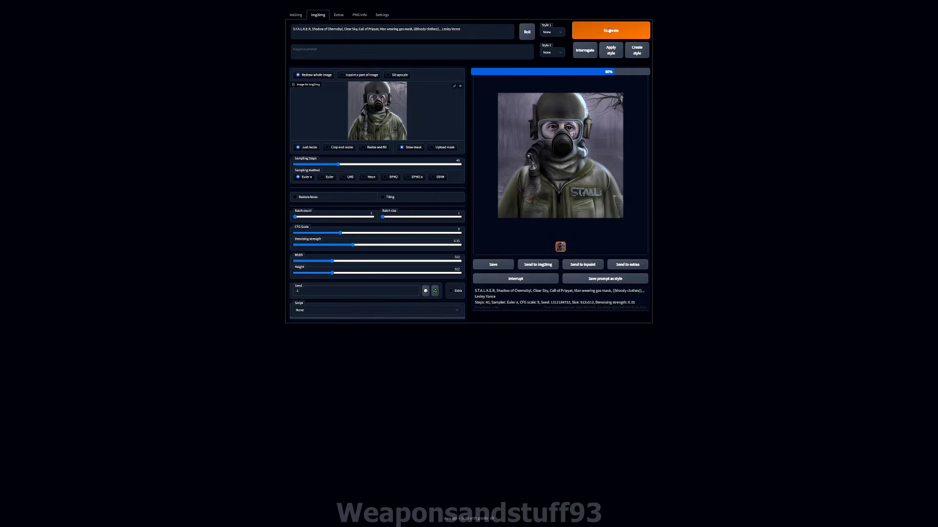
pyautogui.click(609, 30)
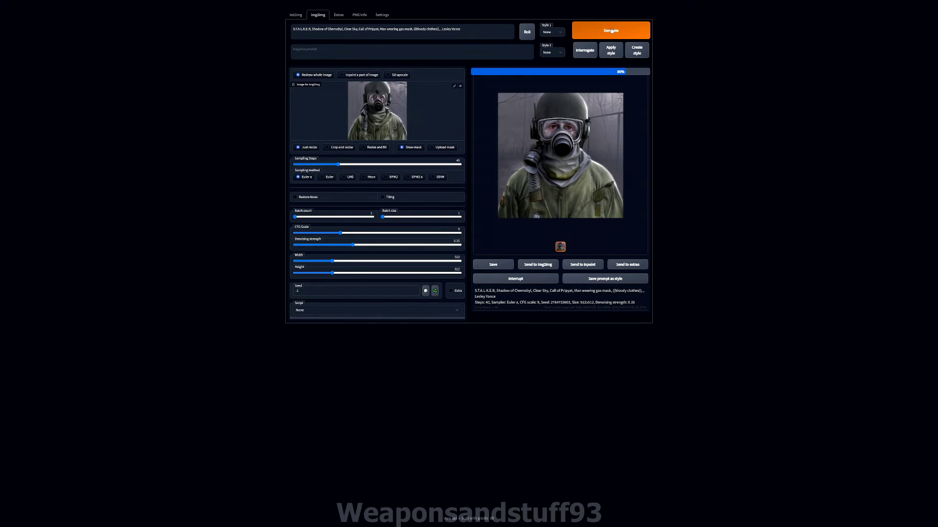
pyautogui.click(611, 31)
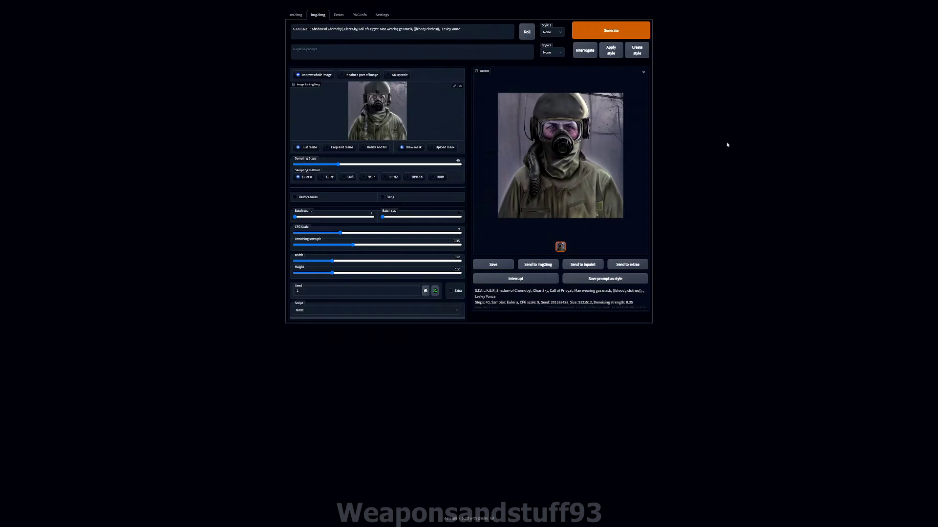
# Make the current result the img2img input, generate from it, and preview full-screen.
pyautogui.click(542, 264)
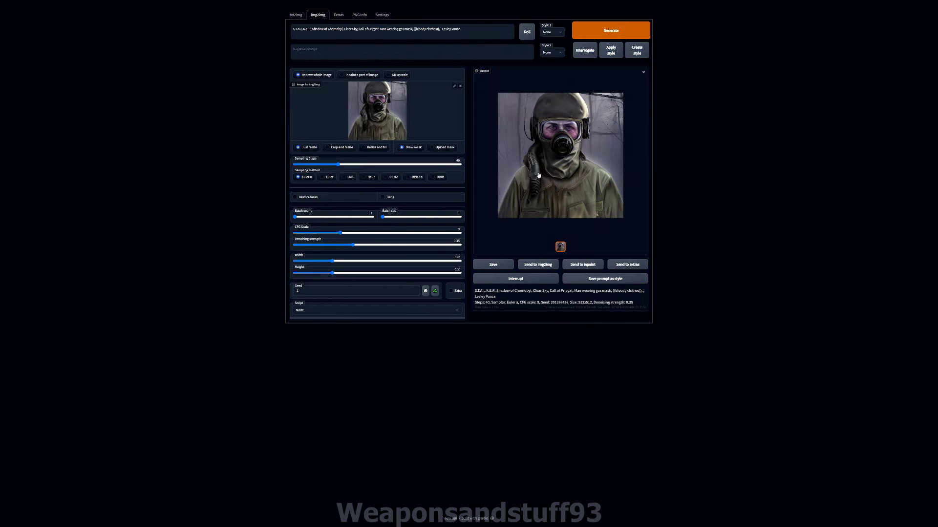
pyautogui.click(607, 35)
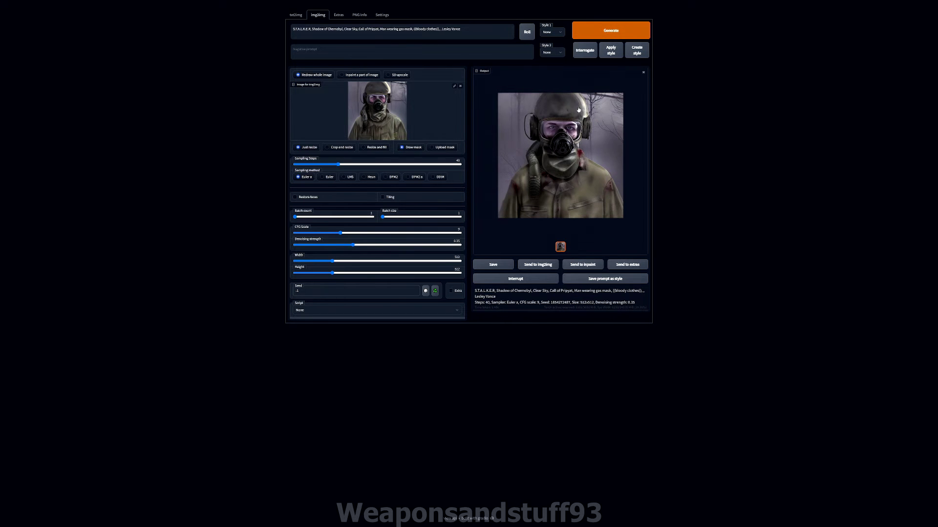
pyautogui.click(562, 156)
# Make the latest output the img2img input, set the negative prompt to ((hose)), and generate.
pyautogui.click(777, 130)
pyautogui.click(538, 265)
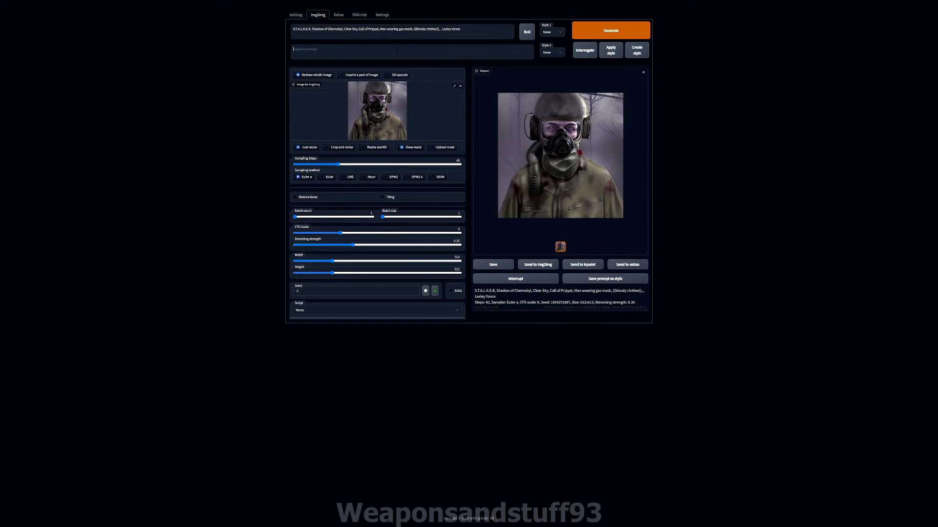
pyautogui.write('B')
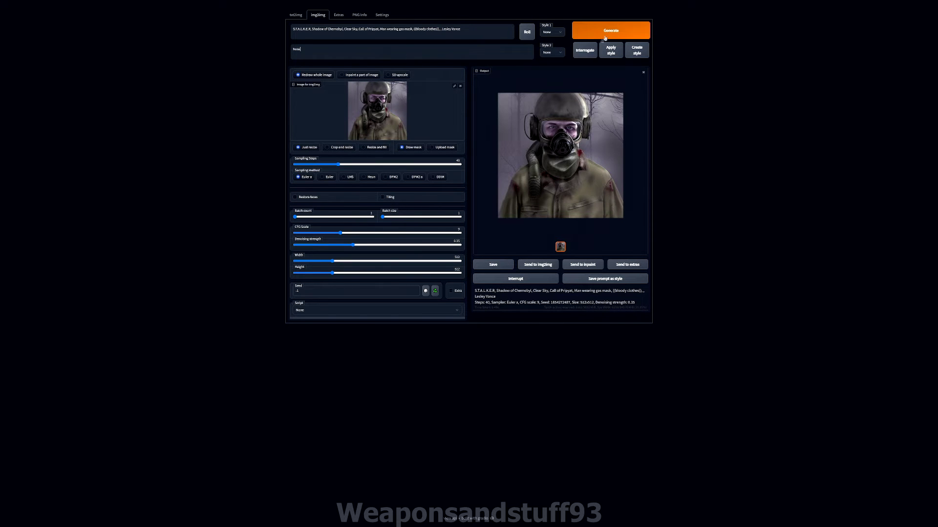
pyautogui.click(606, 38)
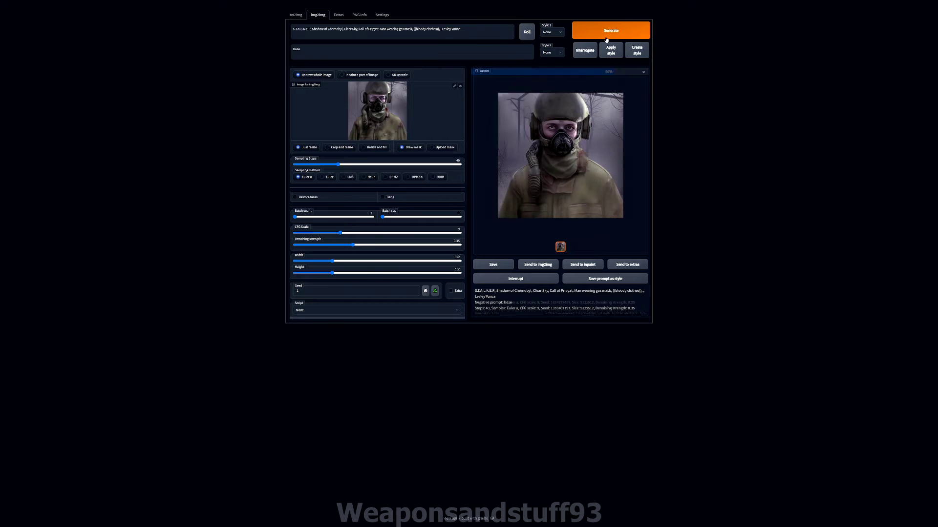
pyautogui.click(606, 38)
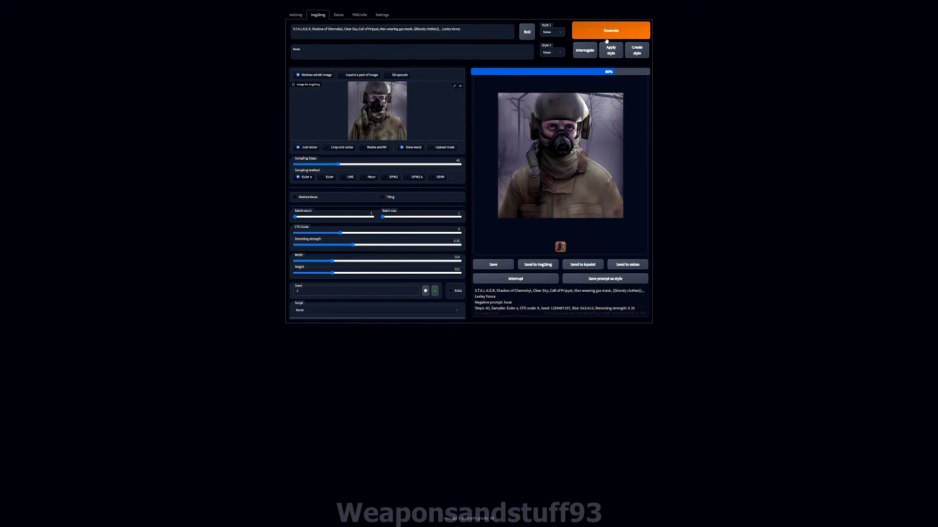
pyautogui.click(606, 39)
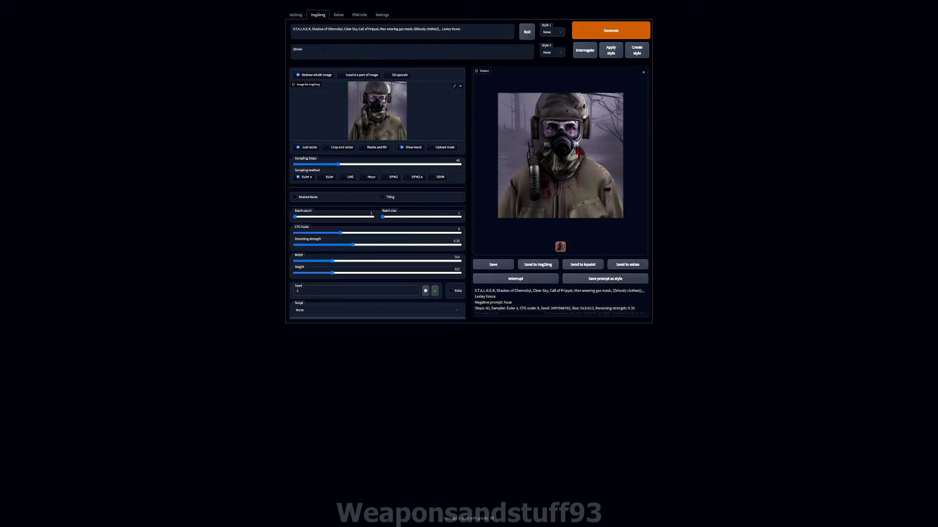
# Generate seven more ((hose))-negative soldier variations, previewing results full-screen.
pyautogui.click(606, 35)
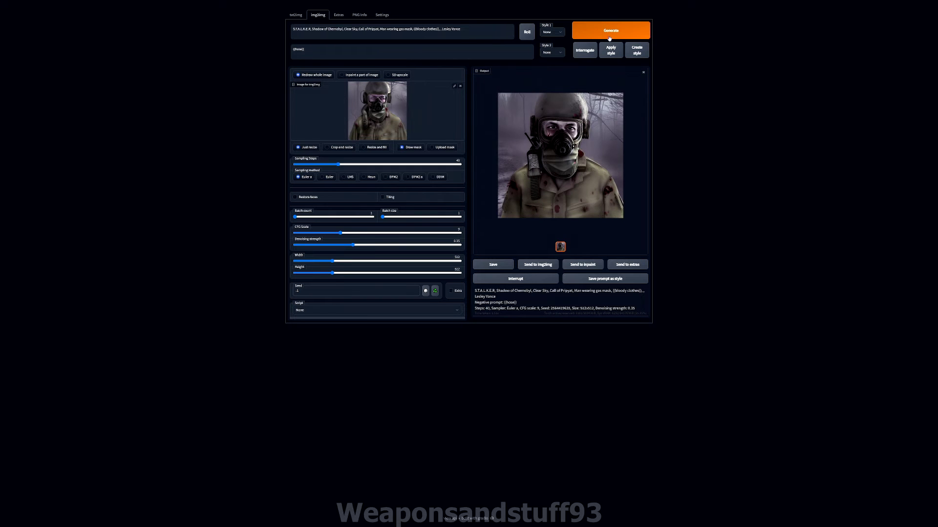
pyautogui.click(609, 35)
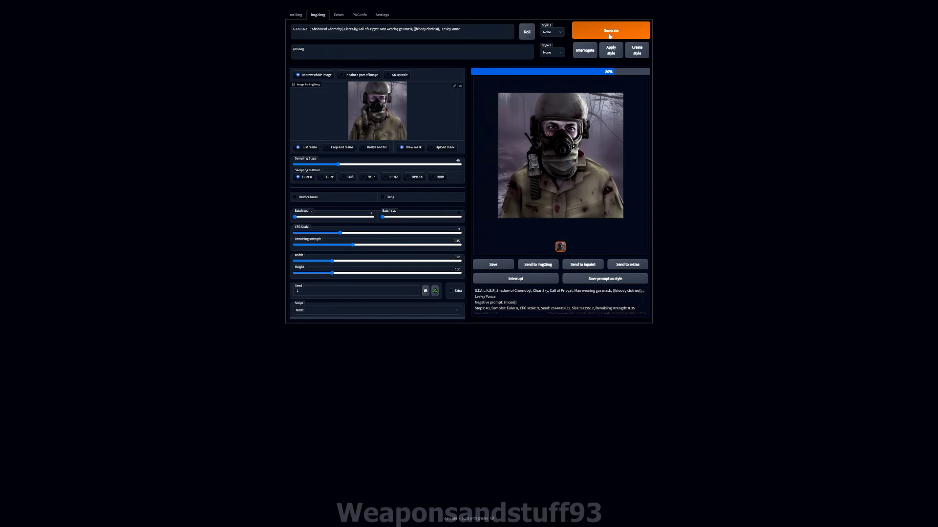
pyautogui.click(610, 33)
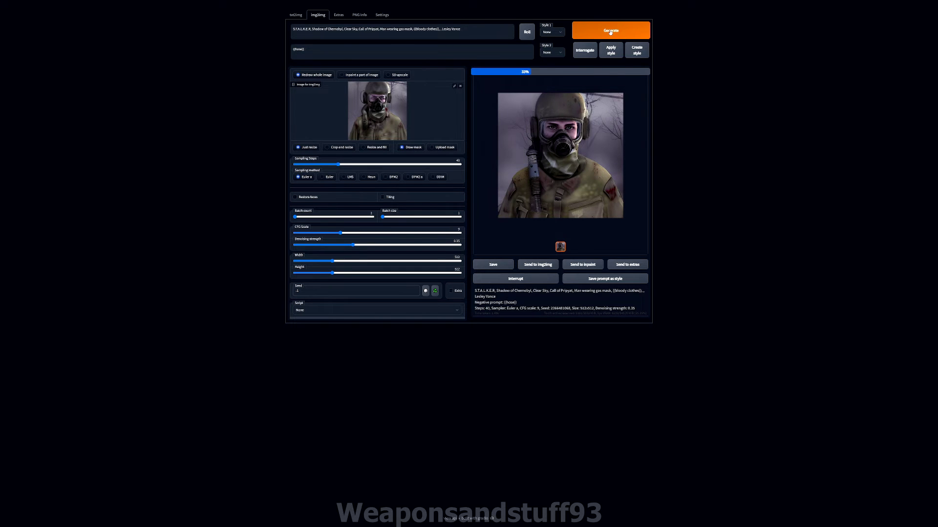
pyautogui.click(610, 32)
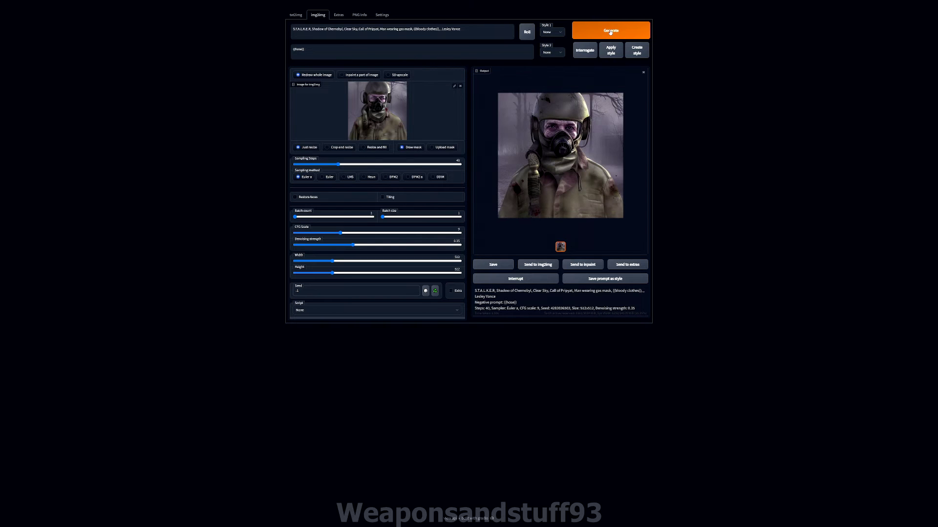
pyautogui.click(610, 32)
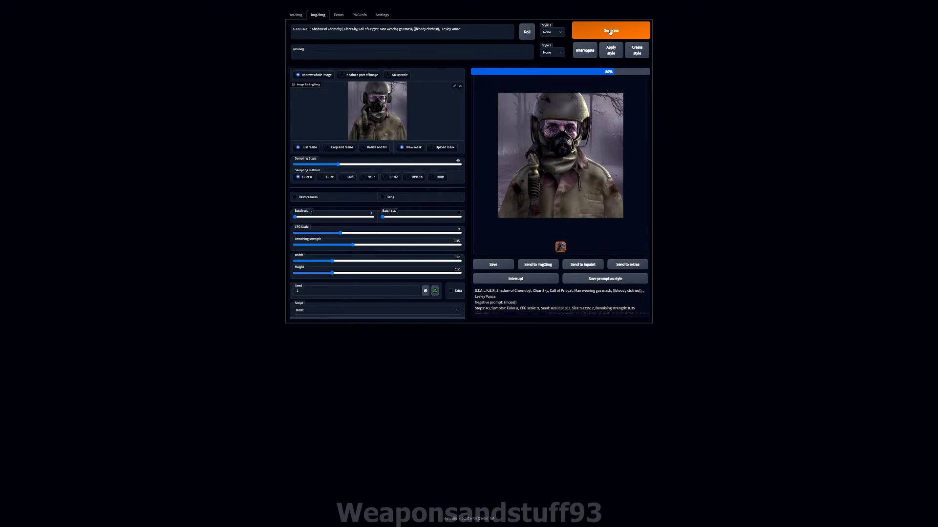
pyautogui.click(610, 32)
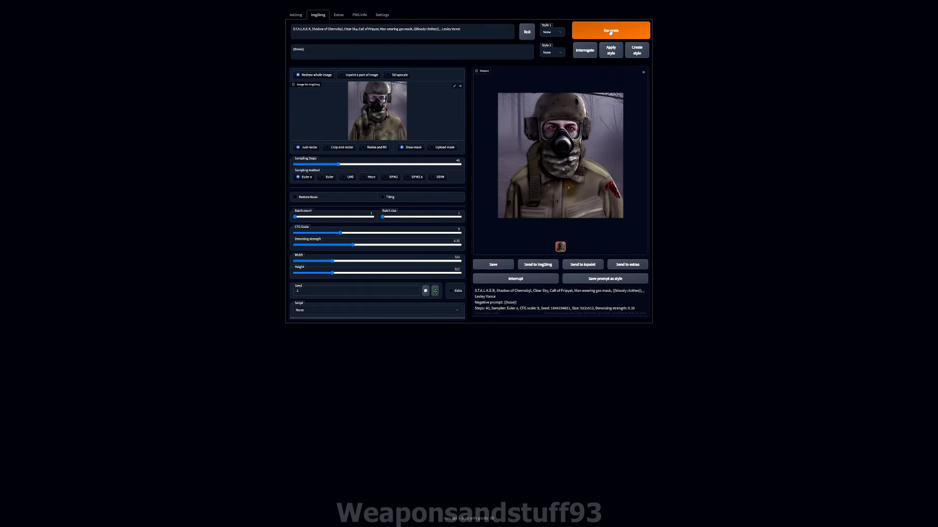
pyautogui.click(562, 110)
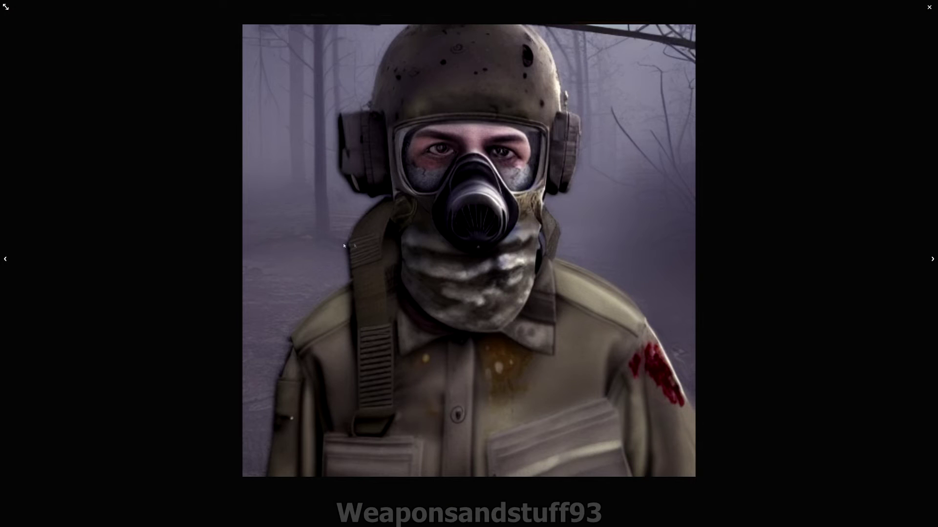
pyautogui.click(222, 245)
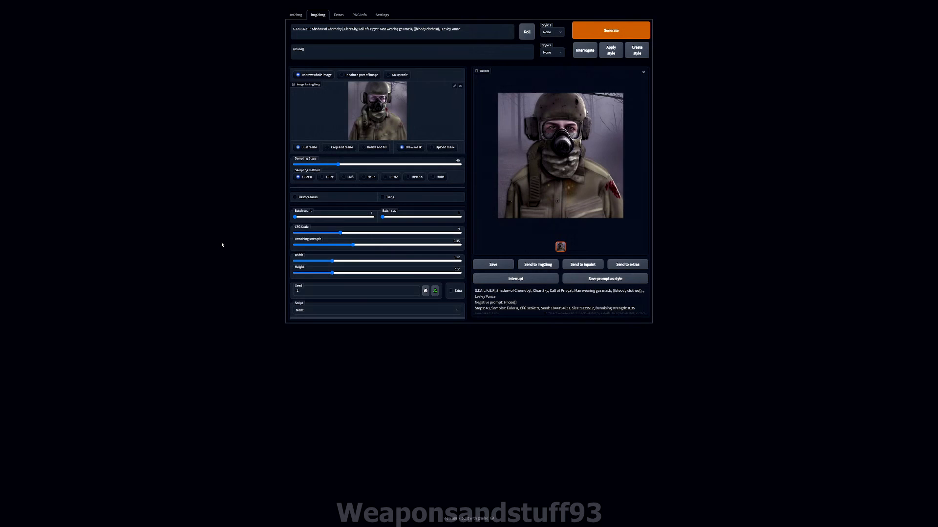
pyautogui.click(598, 30)
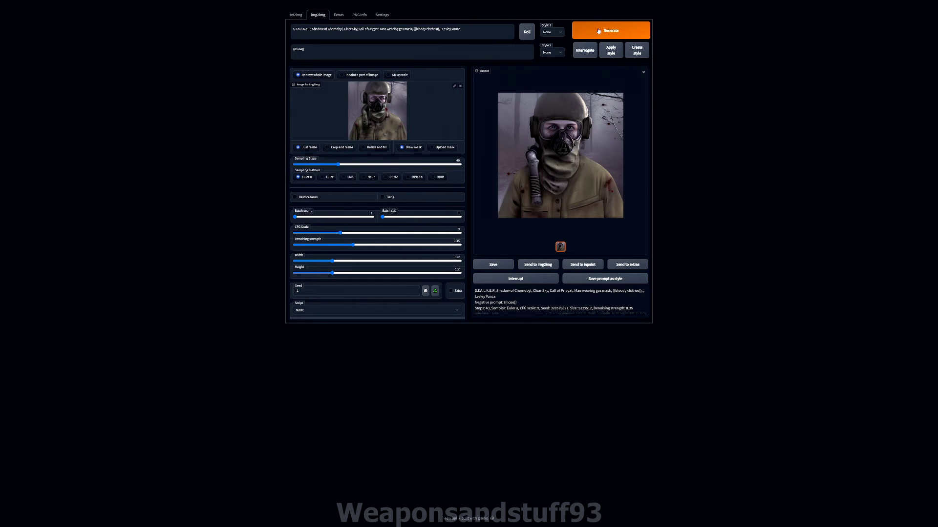
pyautogui.click(545, 144)
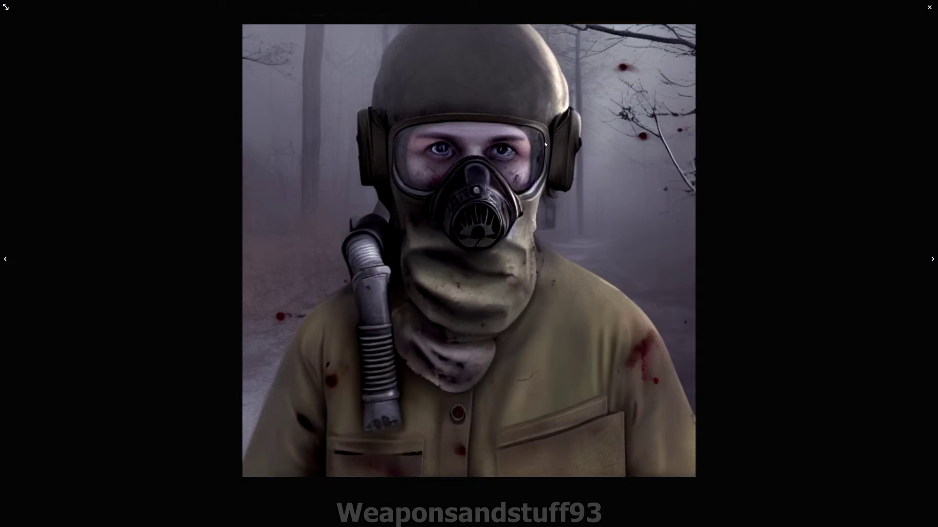
pyautogui.click(711, 161)
# Replace the negative prompt with Helmet and generate three variations.
pyautogui.moveTo(305, 50); pyautogui.dragTo(266, 53)
pyautogui.write('Halmet')
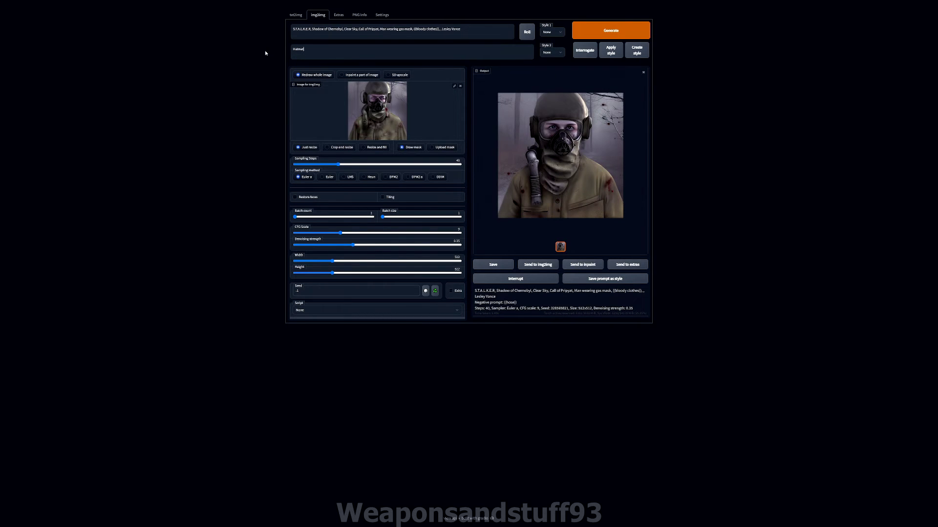
pyautogui.click(637, 25)
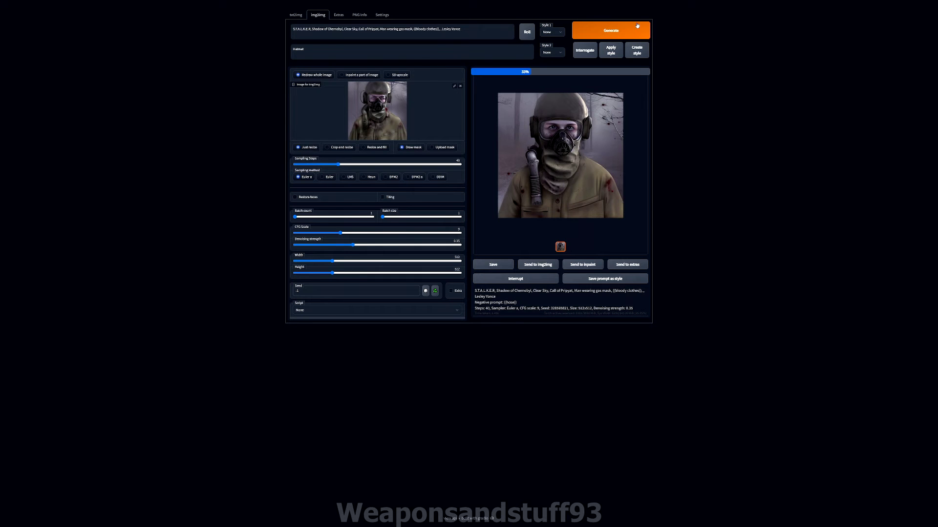
pyautogui.click(637, 26)
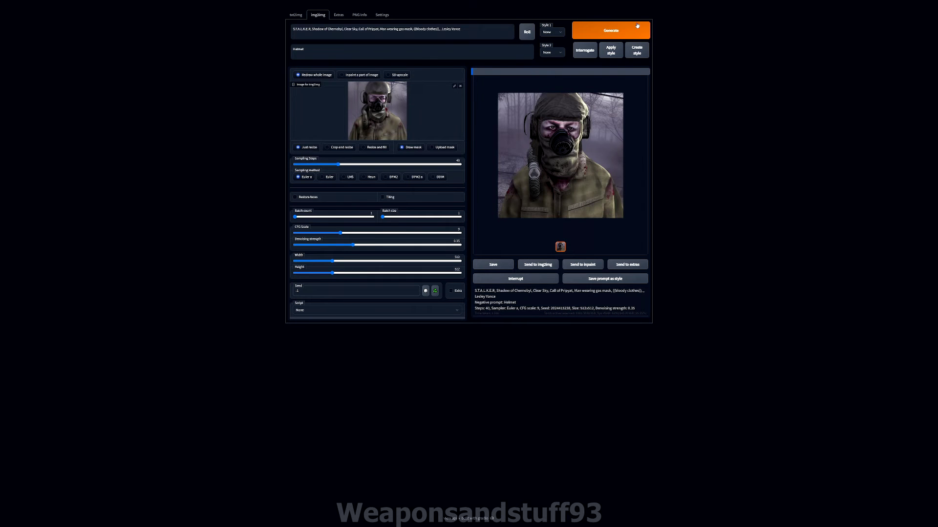
pyautogui.click(637, 25)
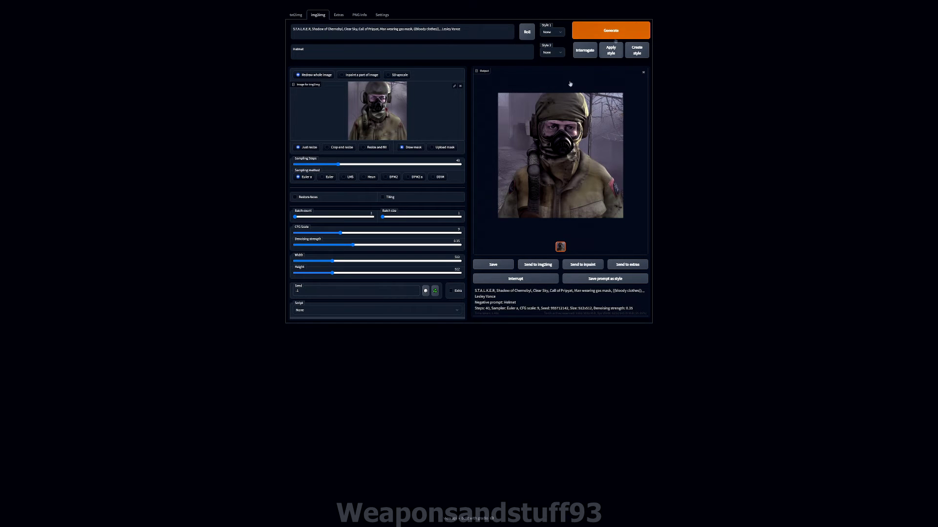
# Raise denoising strength to 0.53, generate two variations, then raise CFG scale to about 14.
pyautogui.moveTo(379, 246); pyautogui.dragTo(383, 245)
pyautogui.click(611, 31)
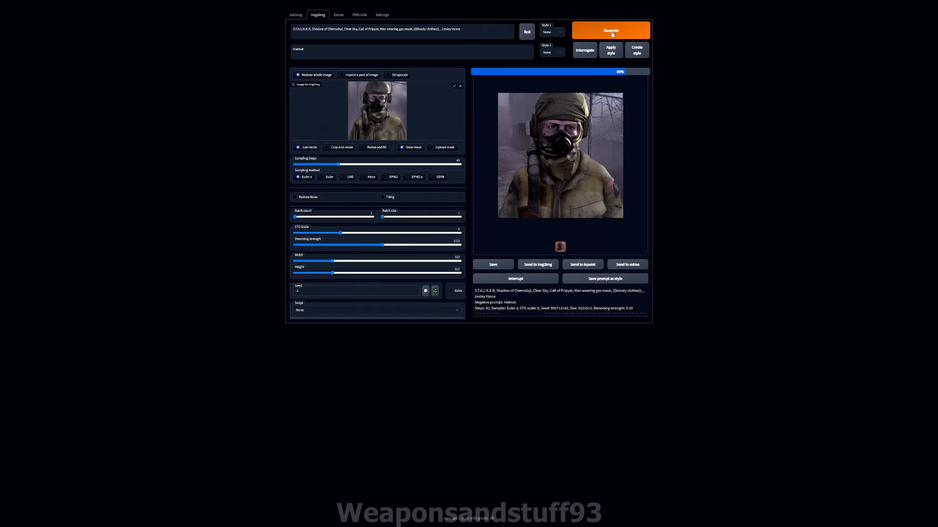
pyautogui.click(612, 33)
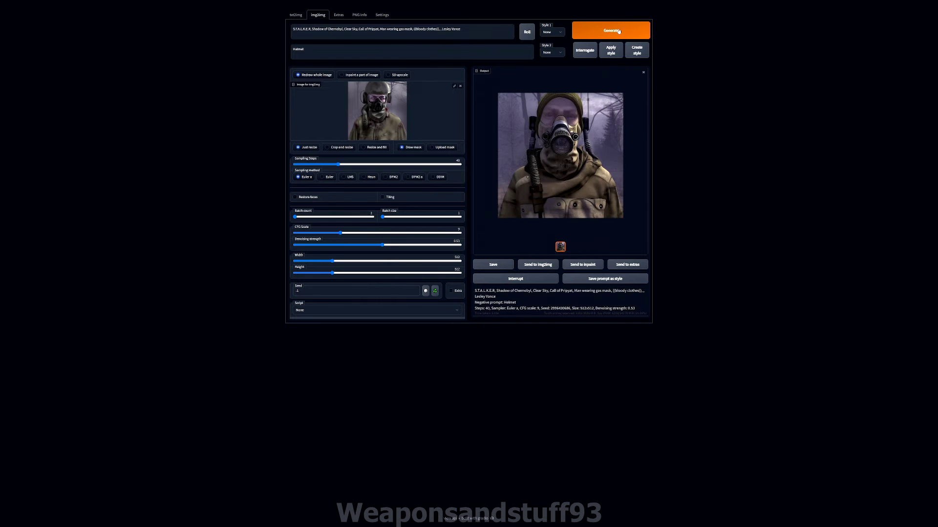
pyautogui.click(586, 112)
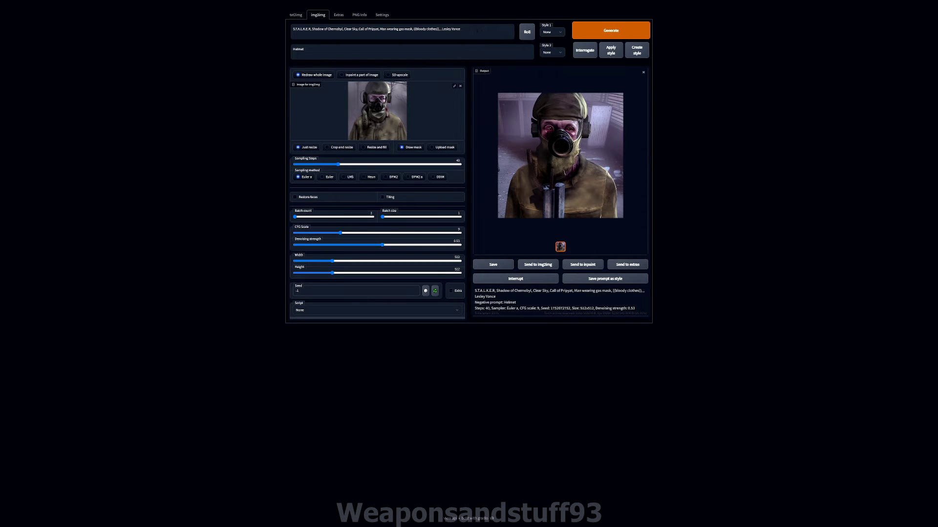
pyautogui.moveTo(341, 233); pyautogui.dragTo(366, 233)
# Set CFG to 13.5, clear the negative prompt, and generate three variations.
pyautogui.click(304, 48)
pyautogui.hotkey('ctrl', 'a')
pyautogui.press('BackSpace')
pyautogui.click(611, 31)
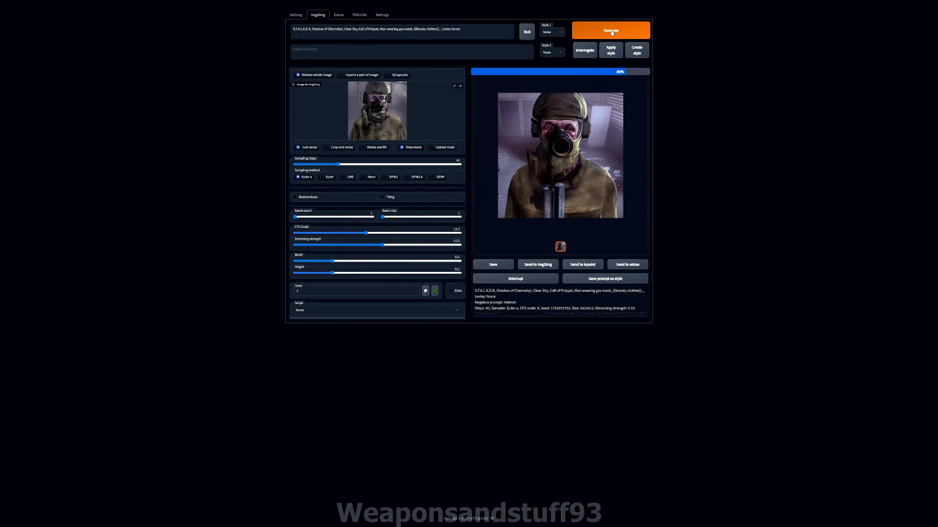
pyautogui.click(612, 32)
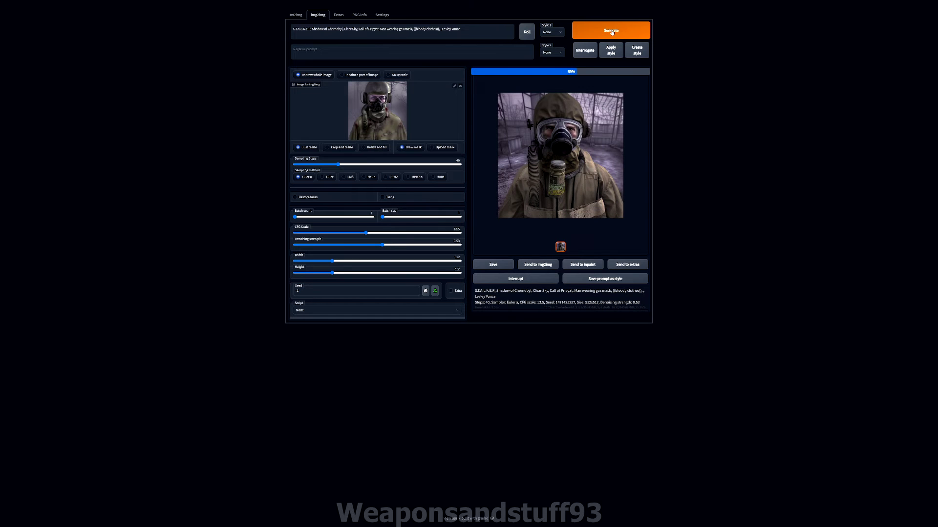
pyautogui.click(612, 32)
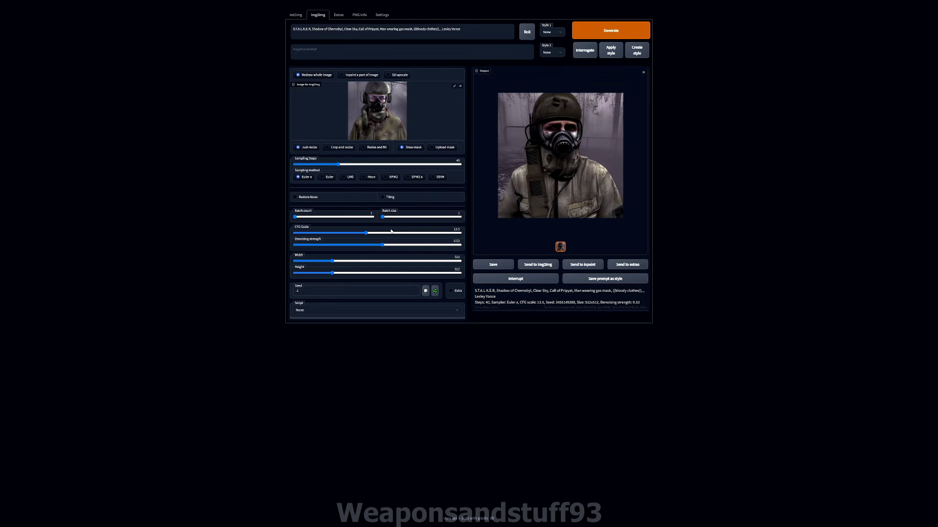
# Lower denoising to about 0.3, generate, then generate two variations at CFG 17.5.
pyautogui.moveTo(380, 245); pyautogui.dragTo(345, 247)
pyautogui.click(586, 38)
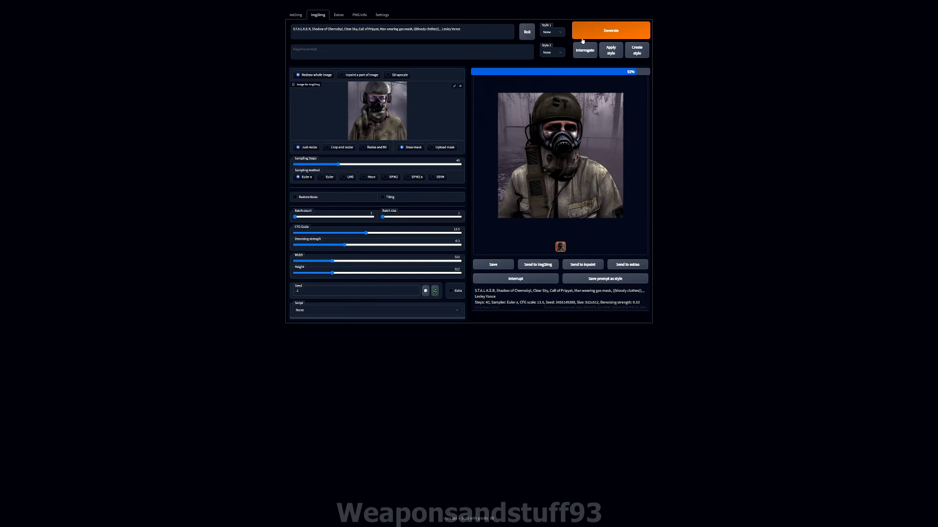
pyautogui.moveTo(366, 233); pyautogui.dragTo(389, 233)
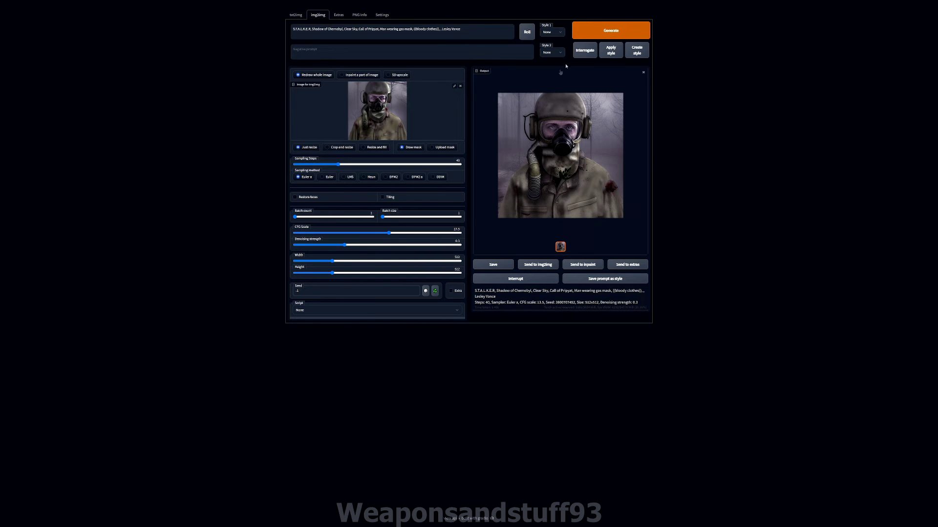
pyautogui.click(590, 33)
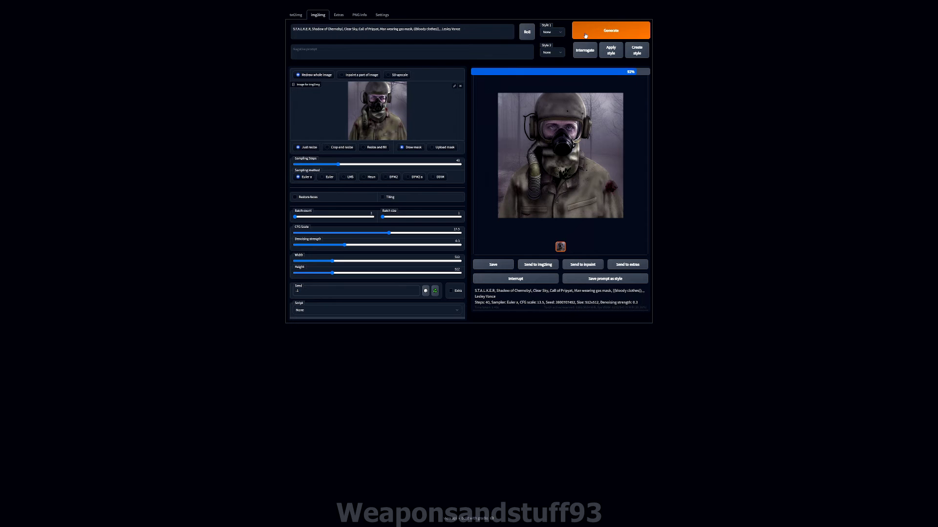
pyautogui.click(594, 33)
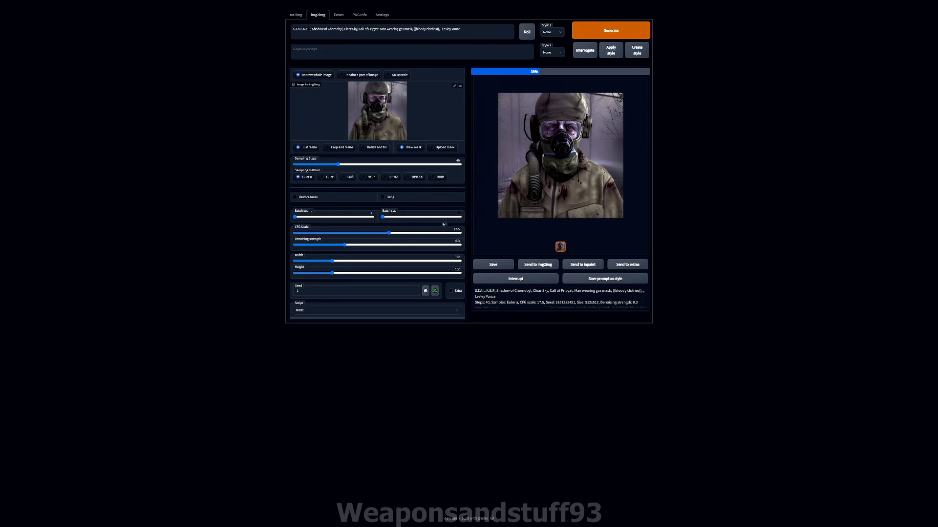
# Generate two variations at CFG 24.5 and three at CFG 30, previewing the result.
pyautogui.click(429, 234)
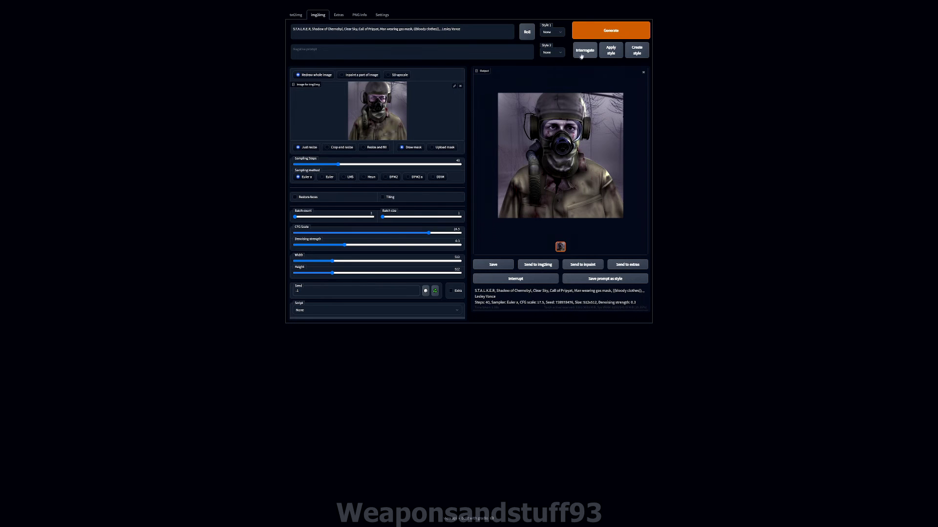
pyautogui.click(596, 33)
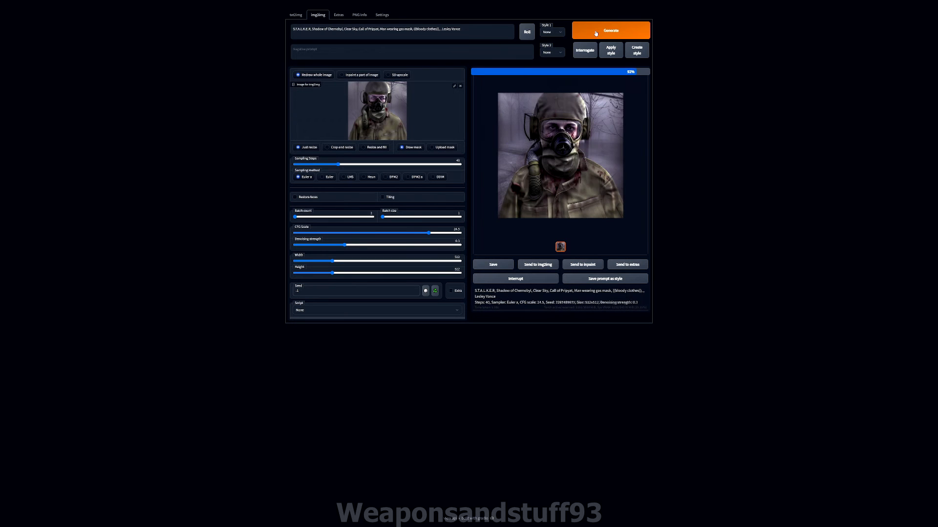
pyautogui.click(595, 33)
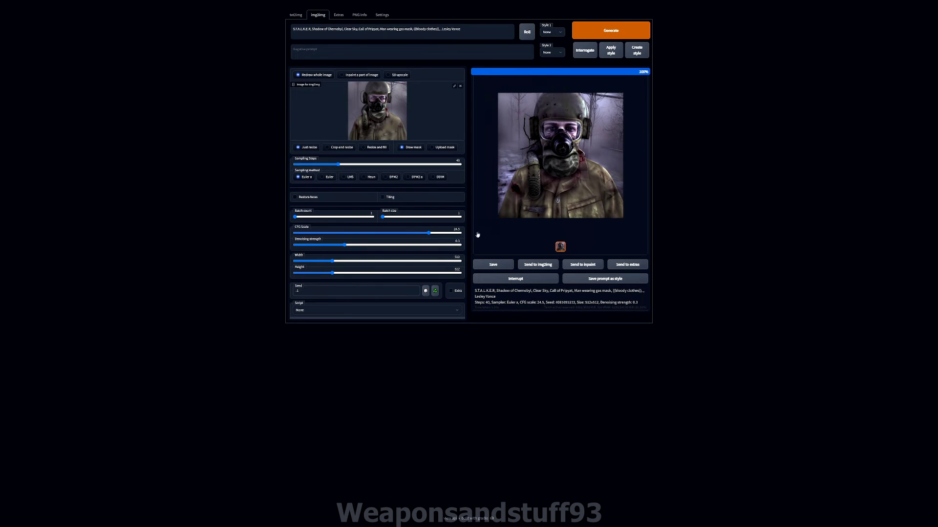
pyautogui.click(461, 234)
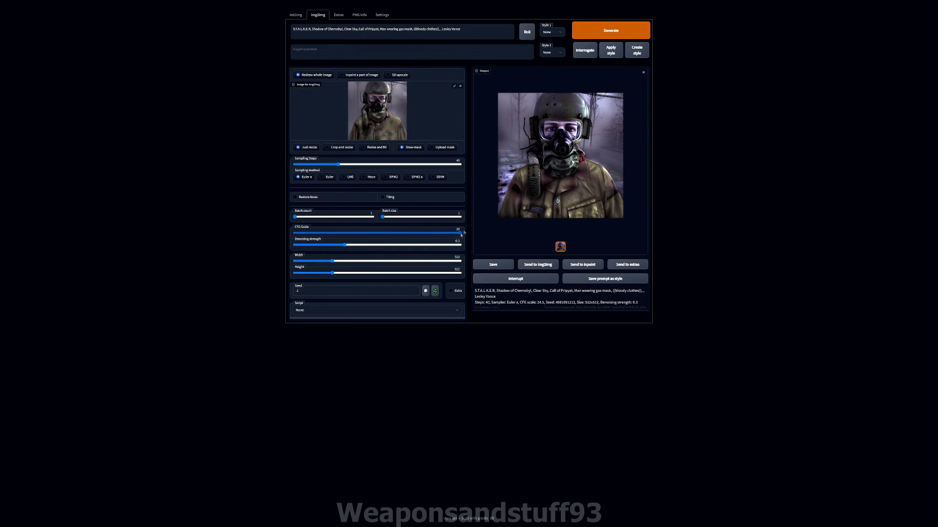
pyautogui.click(592, 32)
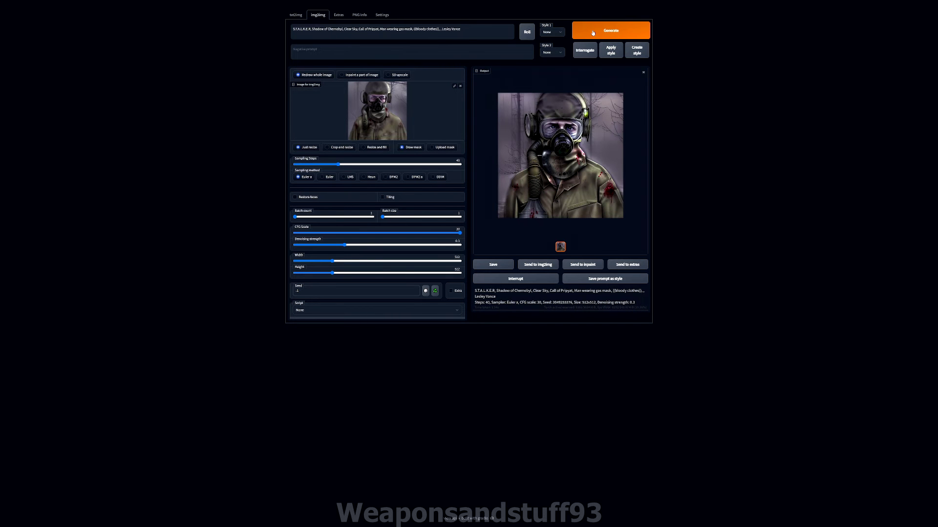
pyautogui.click(592, 123)
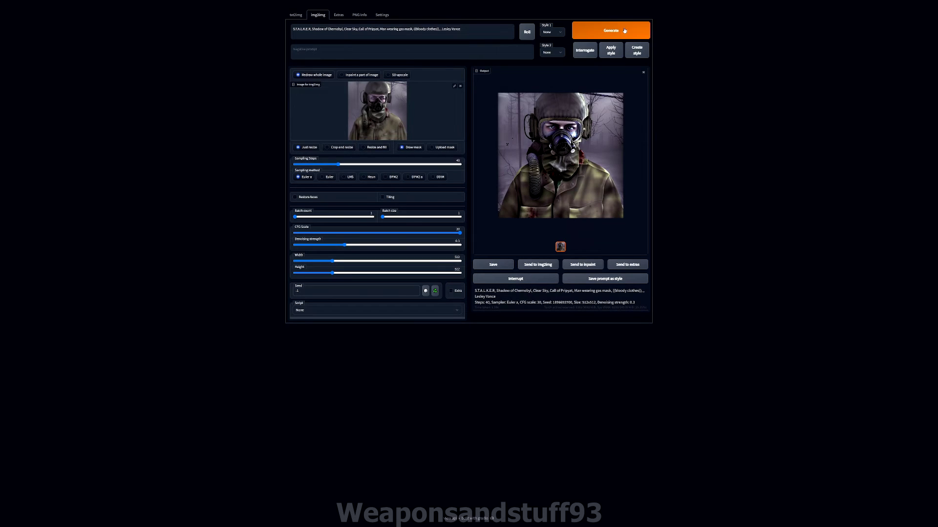
pyautogui.click(624, 30)
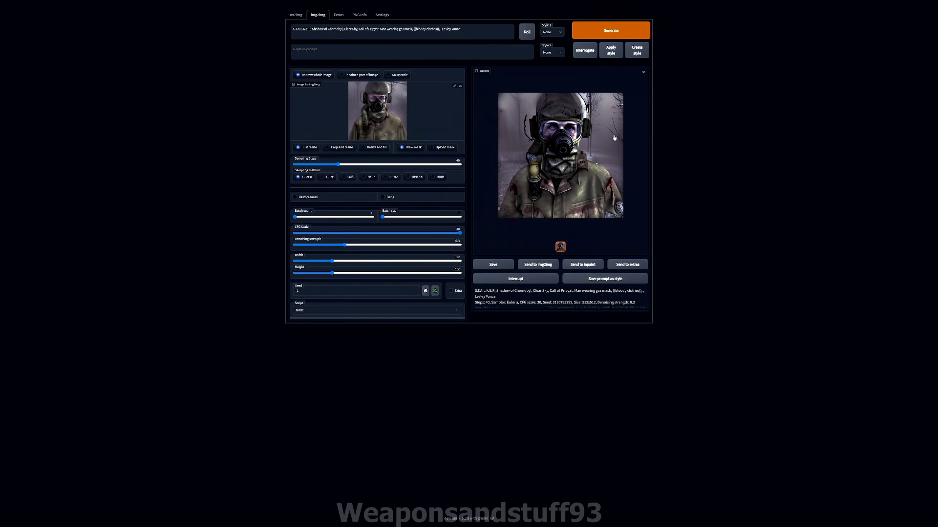
pyautogui.click(614, 138)
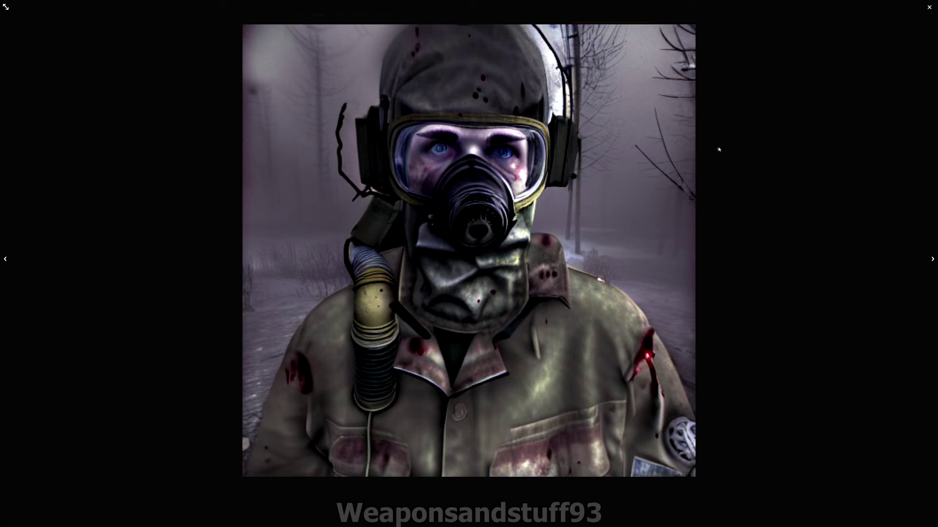
pyautogui.click(256, 205)
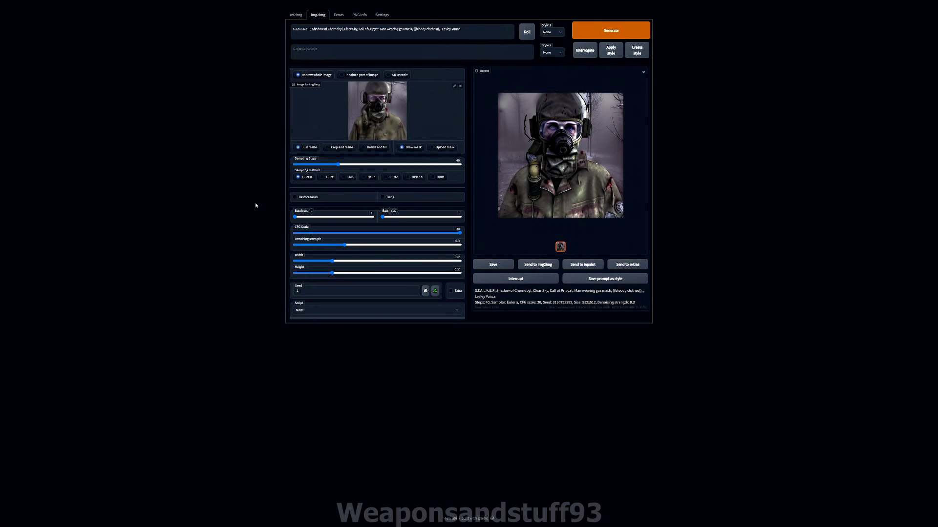
# Generate a variation at CFG about 2, then set CFG scale to 7.
pyautogui.click(302, 233)
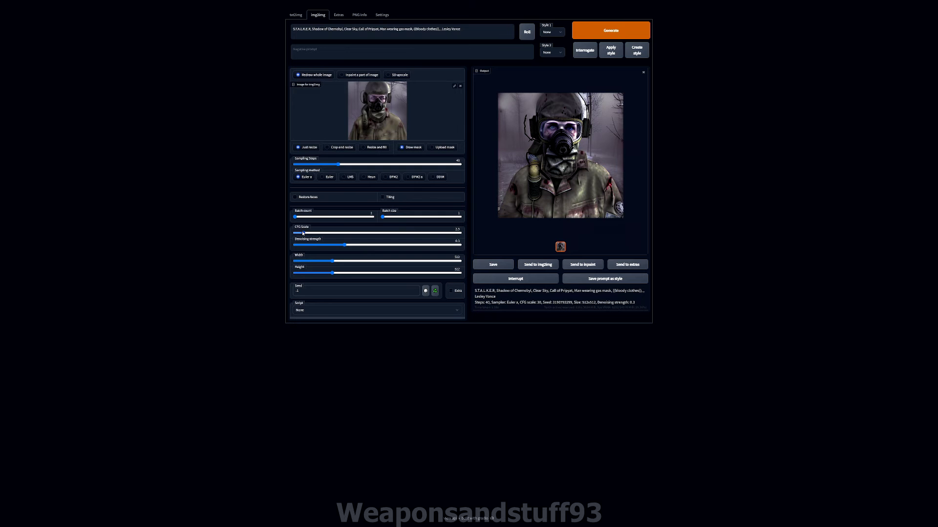
pyautogui.click(596, 30)
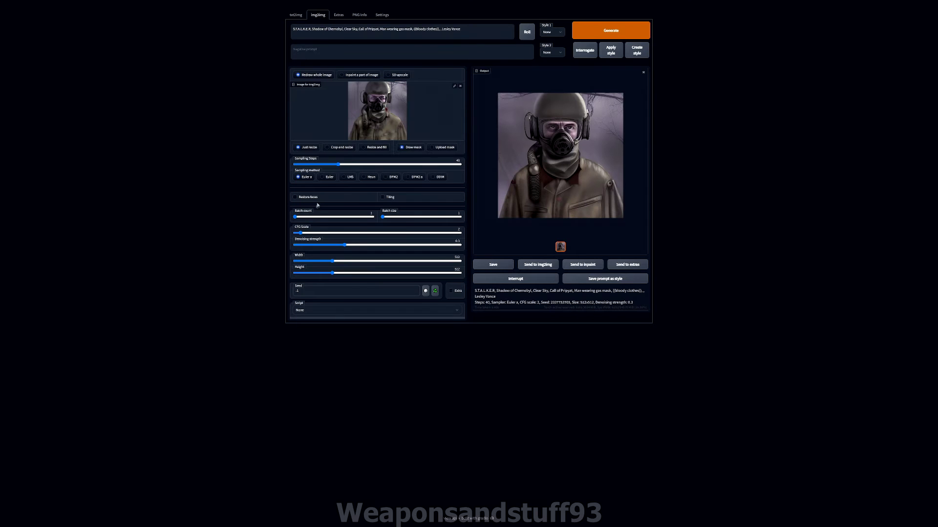
pyautogui.click(331, 234)
# Complete the prompt phrase as ((Fire in background)) and generate several new variations.
pyautogui.click(590, 32)
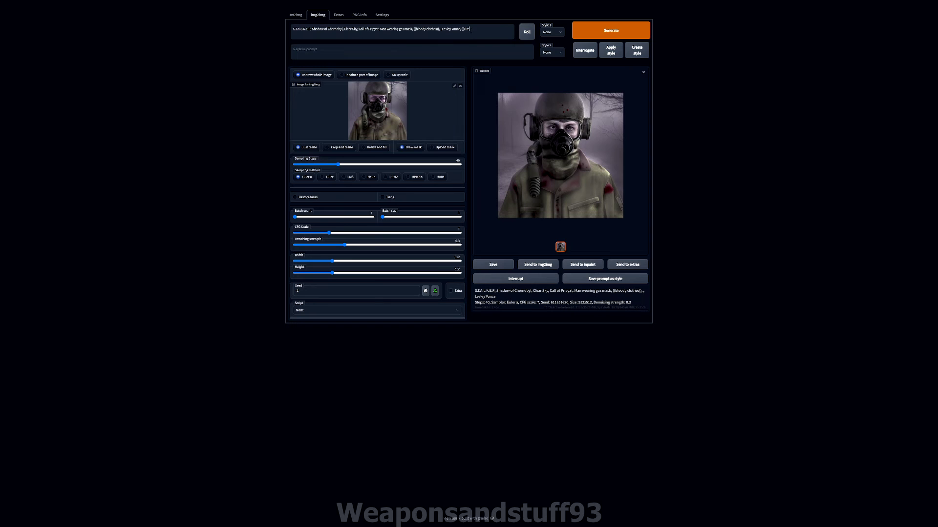
pyautogui.write('background)')
pyautogui.click(589, 28)
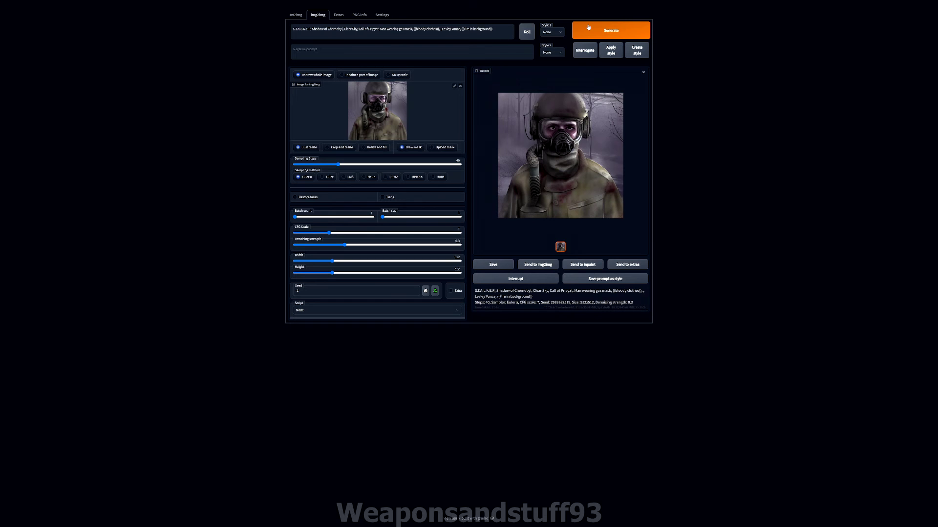
pyautogui.click(589, 27)
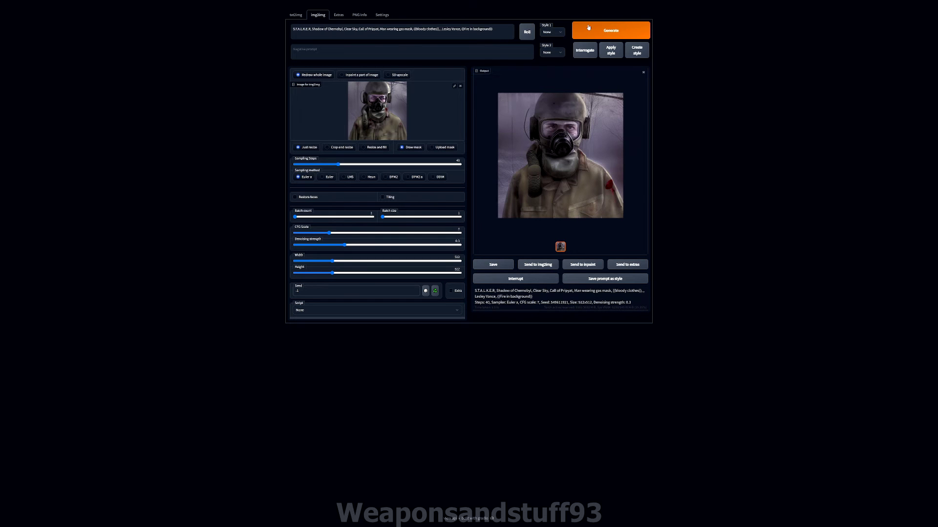
pyautogui.click(588, 28)
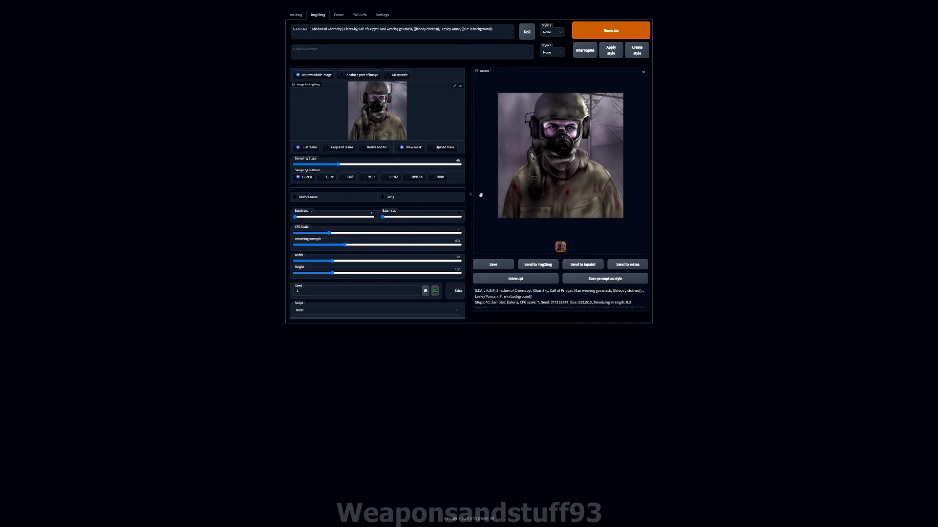
# Send the latest output to img2img as the new source and preview it full-screen.
pyautogui.click(537, 265)
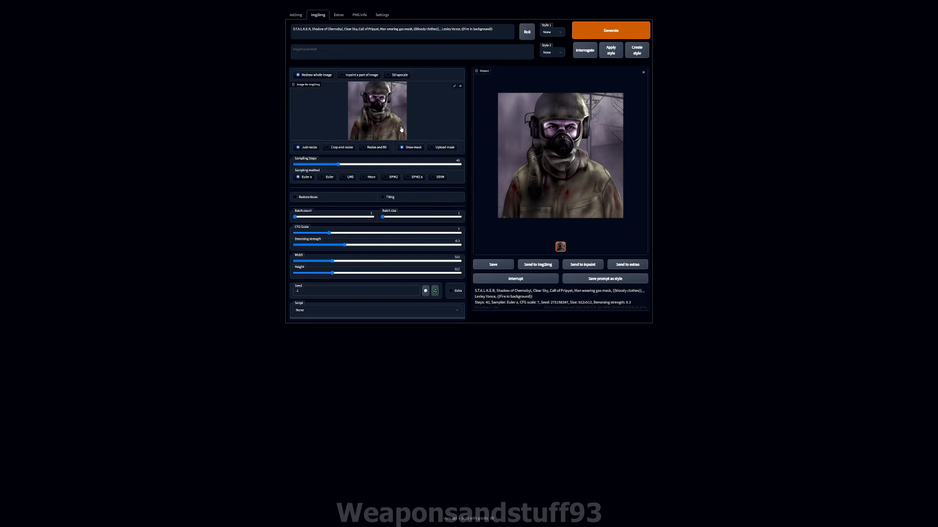
pyautogui.click(555, 163)
pyautogui.click(717, 196)
# Raise denoising strength to 0.66 and generate two more soldier variations.
pyautogui.moveTo(365, 245); pyautogui.dragTo(403, 247)
pyautogui.click(618, 31)
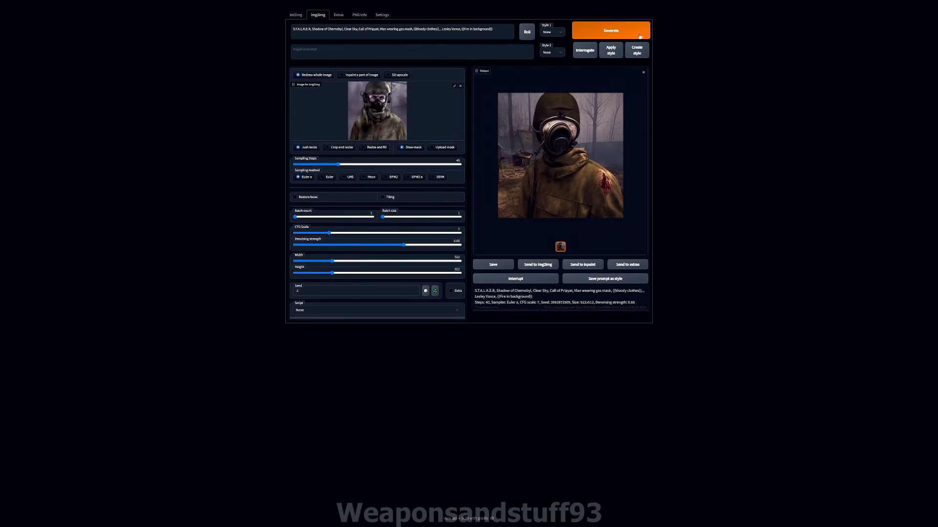
pyautogui.click(637, 37)
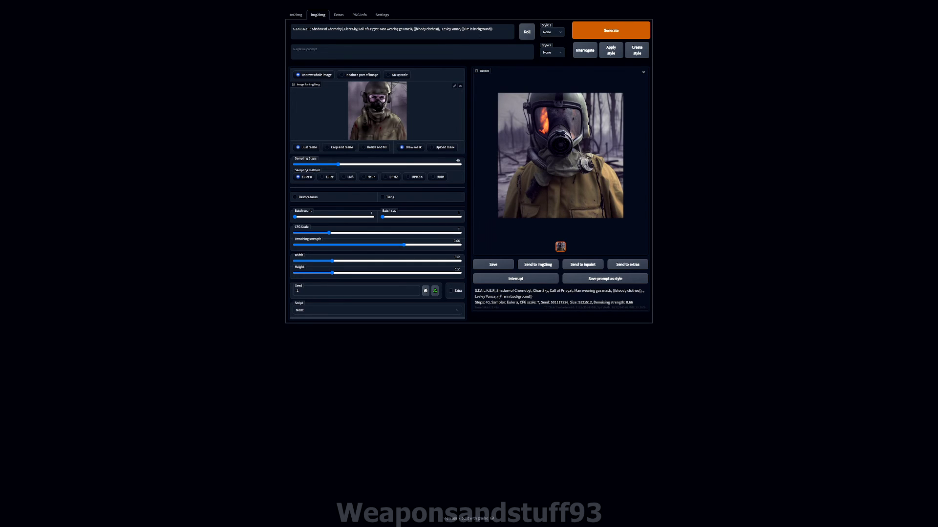
# Add another bracket around 'Fire in background', set denoising to 0.32, and generate two variations.
pyautogui.write('((')
pyautogui.click(347, 245)
pyautogui.click(614, 28)
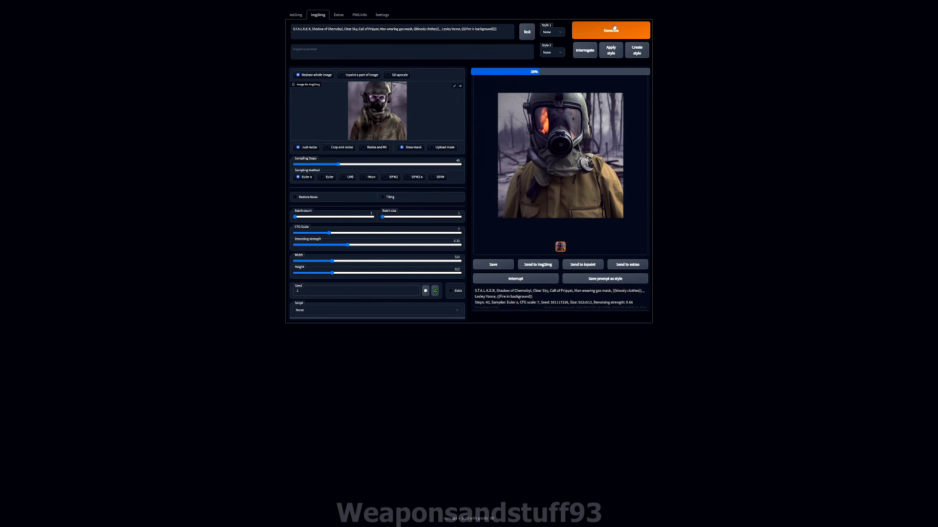
pyautogui.click(614, 29)
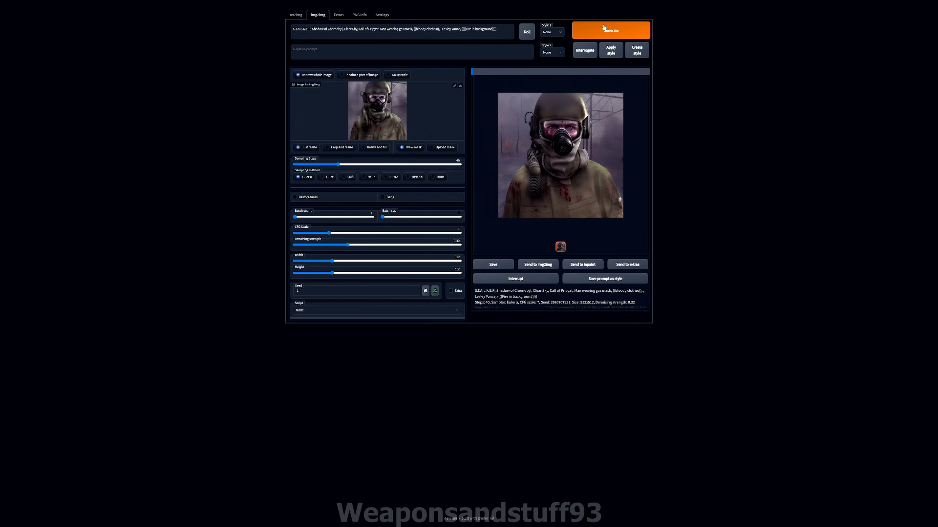
# Preview the new outputs full-screen and send the newest one to img2img.
pyautogui.click(560, 156)
pyautogui.click(747, 128)
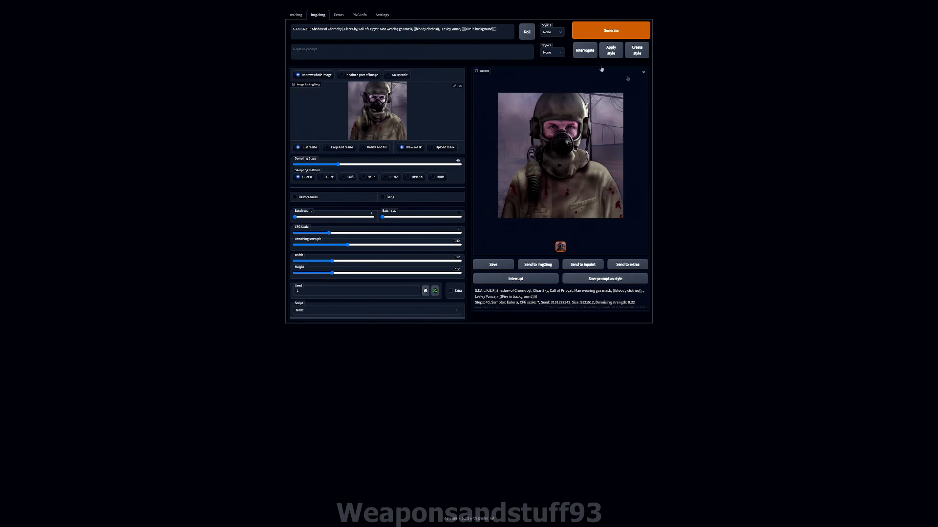
pyautogui.click(560, 155)
pyautogui.click(729, 134)
pyautogui.click(545, 264)
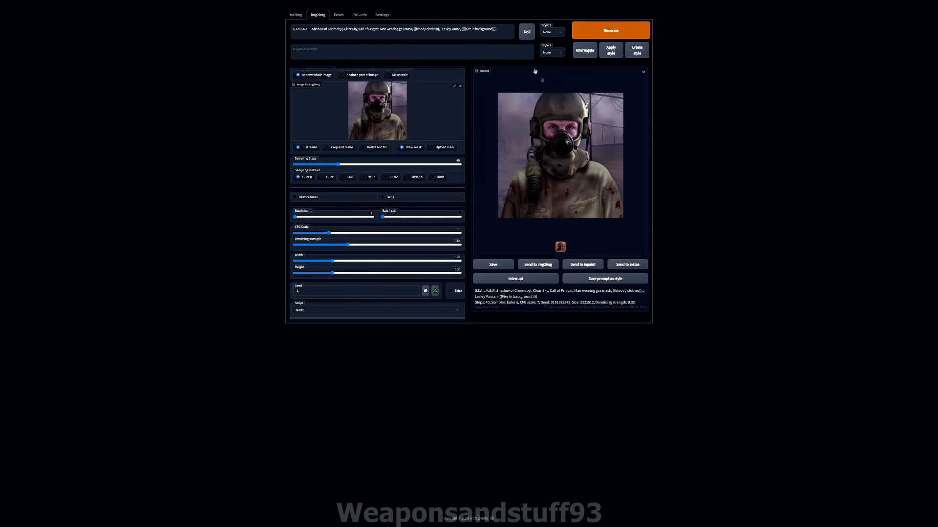
# Rework the parentheses around 'Fire in background' and generate two variations.
pyautogui.click(464, 29)
pyautogui.press('Delete')
pyautogui.write('((((((')
pyautogui.write(')))))))')
pyautogui.click(637, 29)
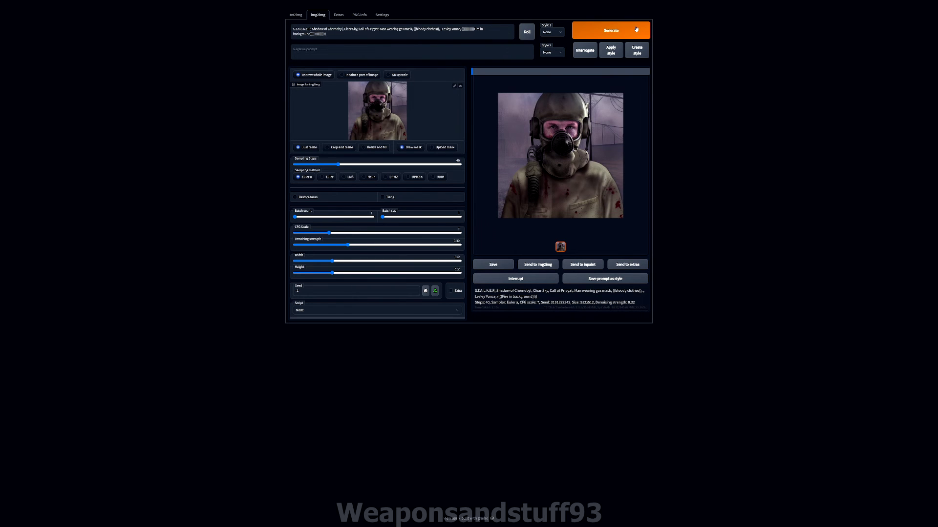
pyautogui.click(636, 29)
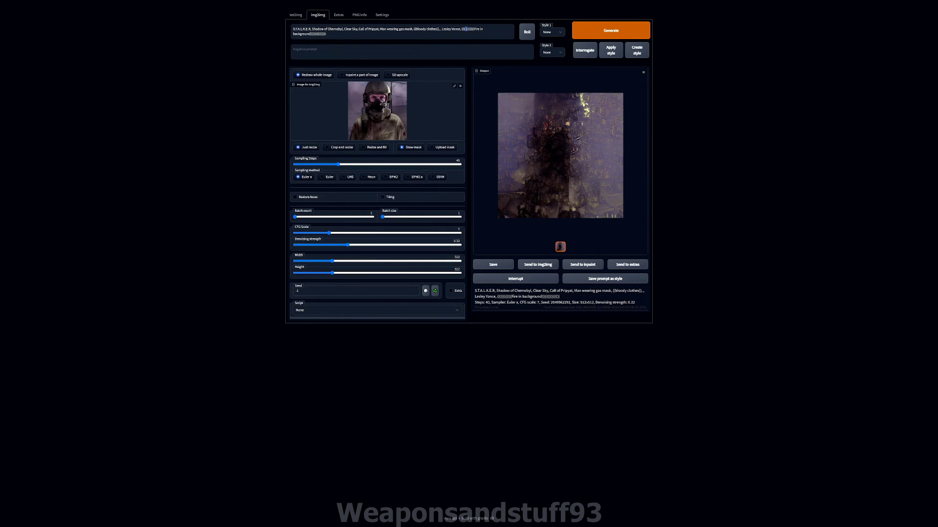
# Strip extra parentheses from the fire phrase and generate variations with lighter fire emphasis.
pyautogui.press('BackSpace')
pyautogui.press('BackSpace')
pyautogui.click(582, 28)
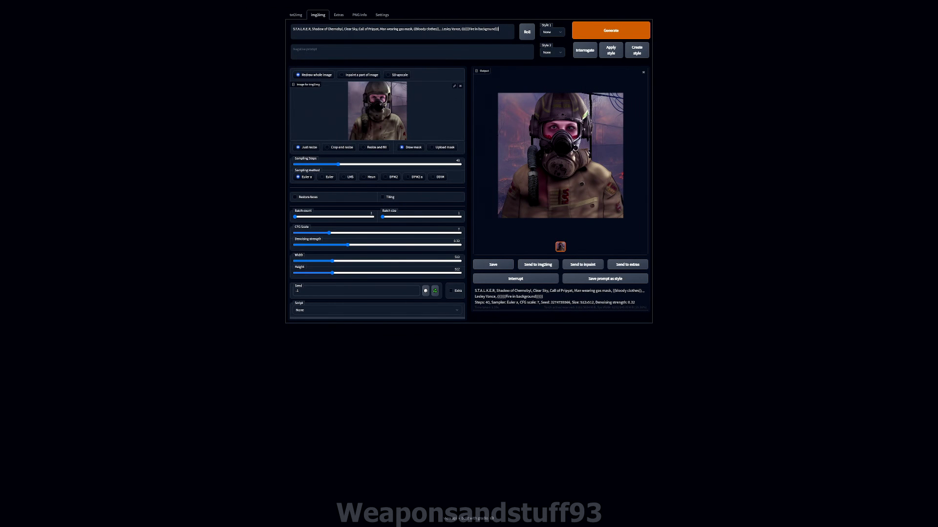
pyautogui.click(461, 29)
pyautogui.press('Delete')
pyautogui.press('Delete')
pyautogui.click(589, 26)
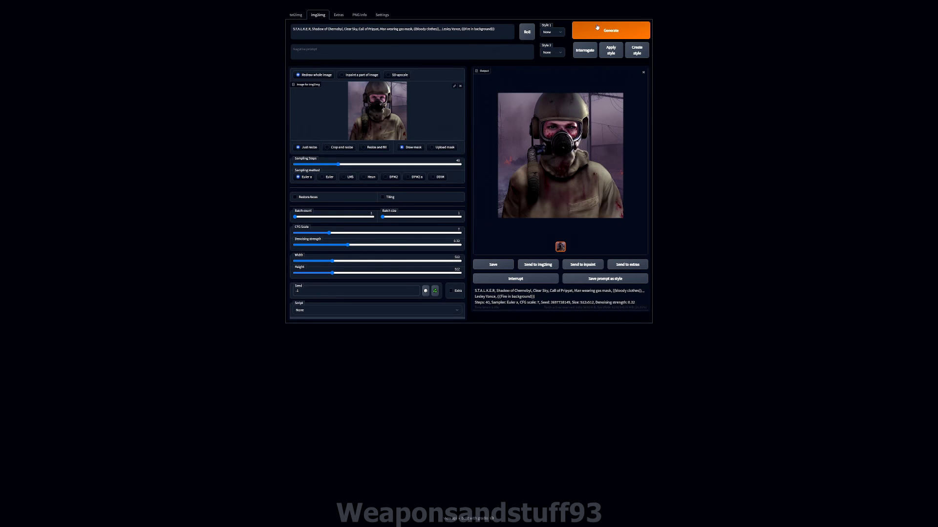
pyautogui.click(595, 27)
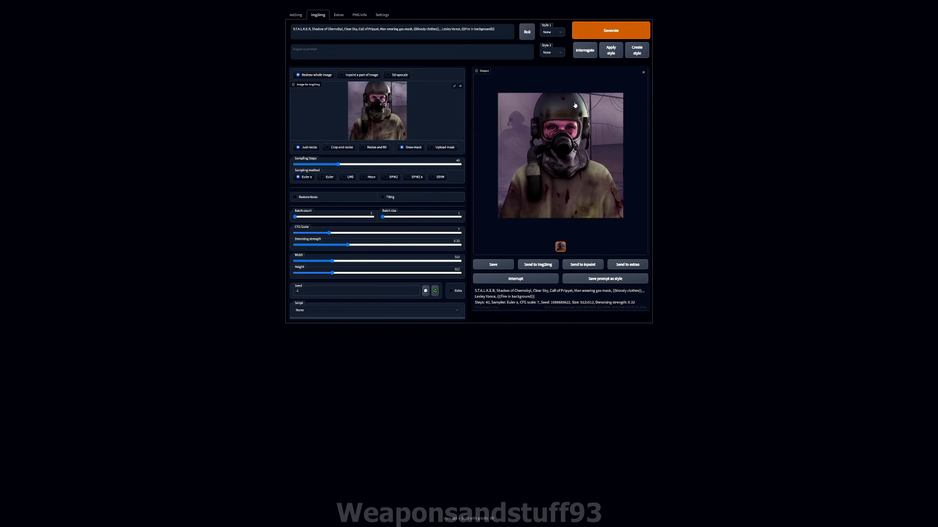
# Preview the soldier results full-size while generating two more variations.
pyautogui.click(610, 103)
pyautogui.click(754, 106)
pyautogui.click(610, 31)
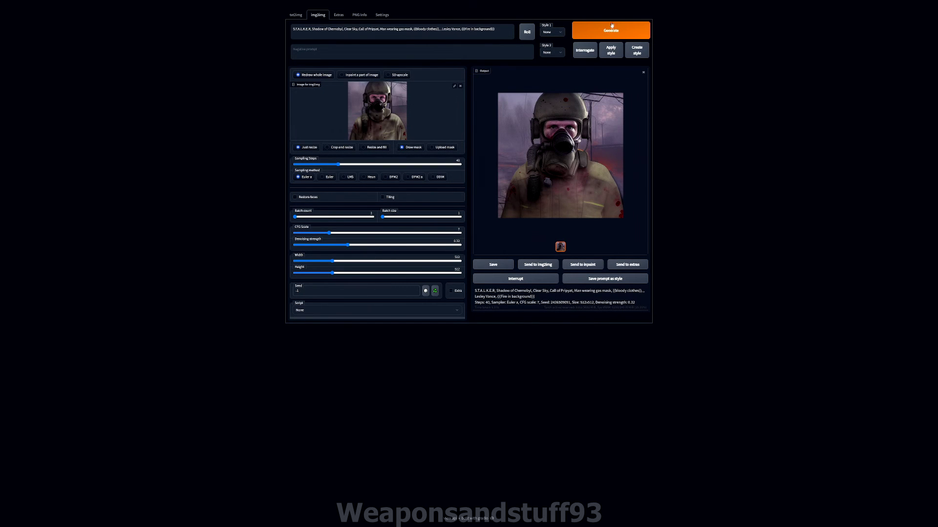
pyautogui.click(560, 156)
pyautogui.click(664, 52)
pyautogui.click(647, 31)
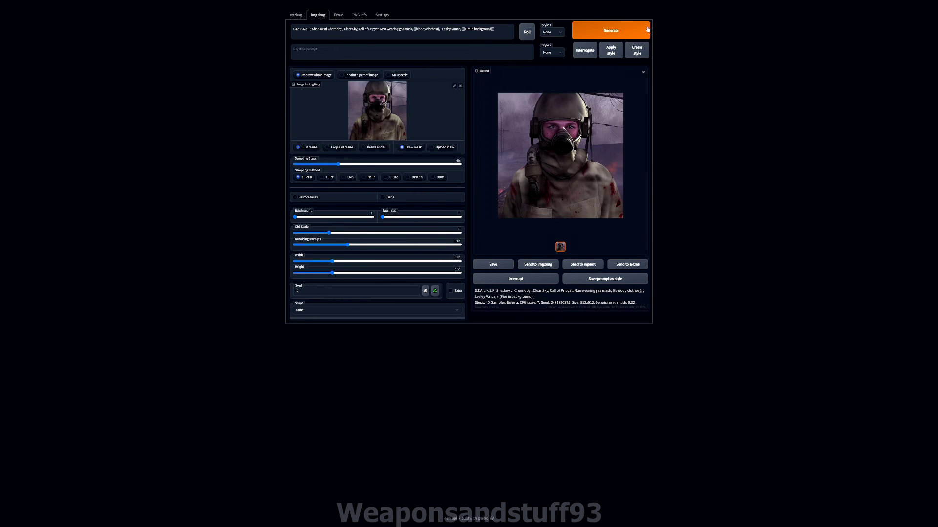
# In txt2img, replace the STALKER prompt with a random artist, Francis Cadell, and generate twice.
pyautogui.click(302, 15)
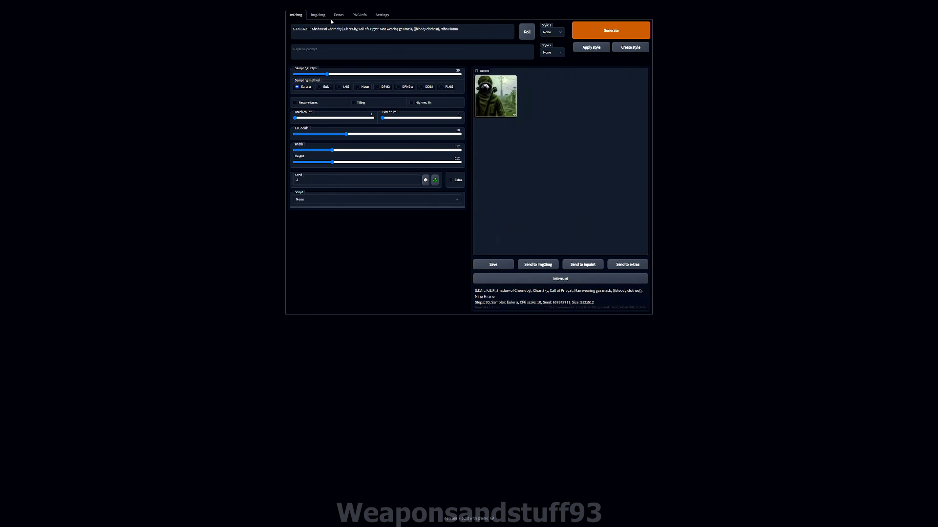
pyautogui.hotkey('ctrl', 'a')
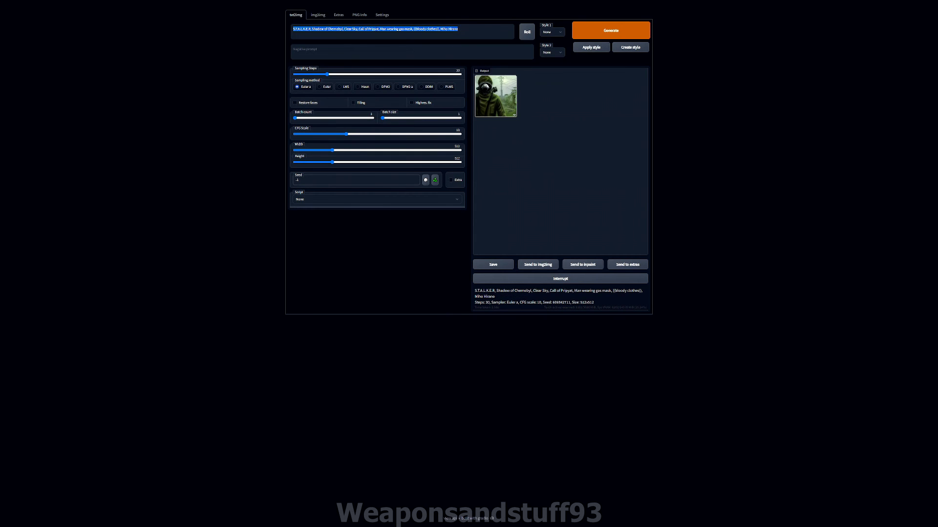
pyautogui.press('BackSpace')
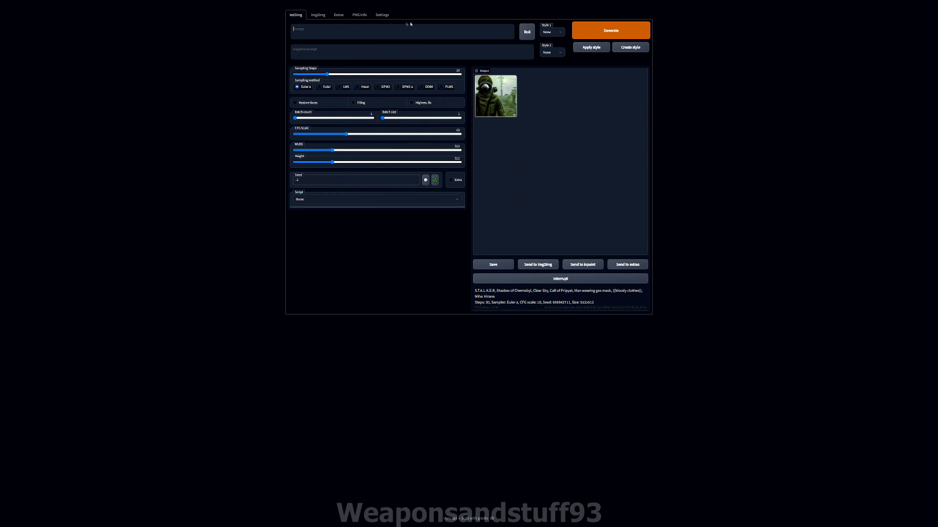
pyautogui.click(527, 31)
pyautogui.click(621, 27)
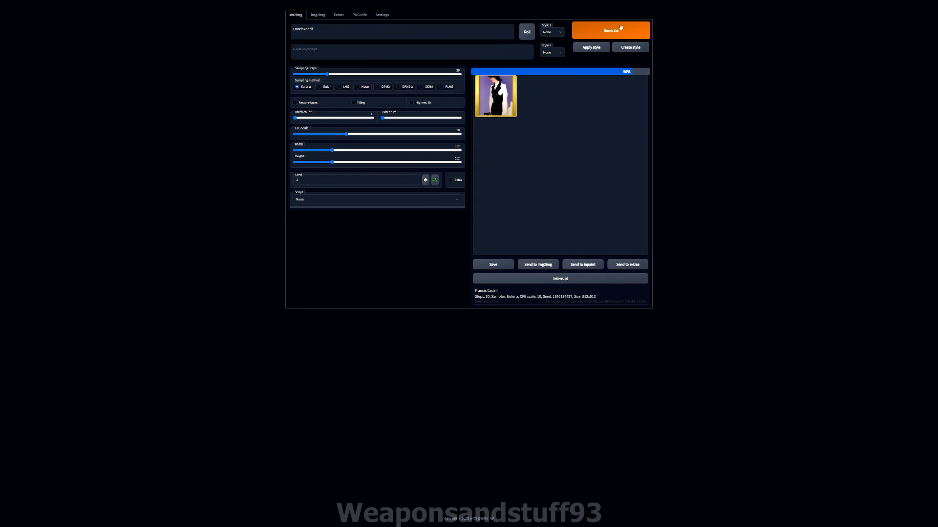
pyautogui.click(615, 29)
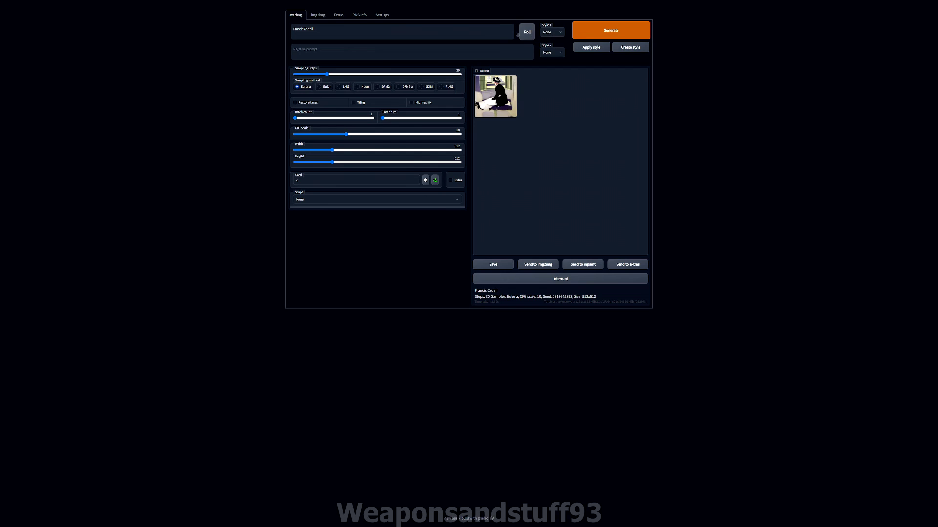
# Replace the prompt with a long list of randomly rolled artist names.
pyautogui.tripleClick(303, 29)
pyautogui.click(527, 32)
pyautogui.click(526, 32)
pyautogui.click(526, 32)
pyautogui.click(527, 32)
pyautogui.click(526, 32)
pyautogui.click(526, 32)
pyautogui.click(526, 32)
pyautogui.click(527, 32)
pyautogui.click(527, 32)
pyautogui.click(527, 33)
pyautogui.click(527, 32)
pyautogui.click(526, 32)
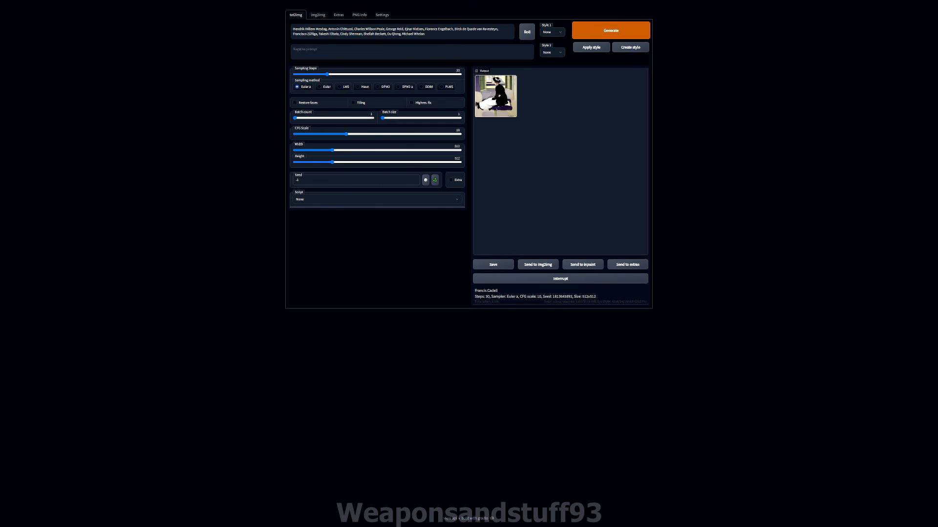
# Trim the prompt to just Michael Whelan and generate images in his style.
pyautogui.moveTo(401, 34); pyautogui.dragTo(347, 19)
pyautogui.click(413, 34)
pyautogui.press('BackSpace')
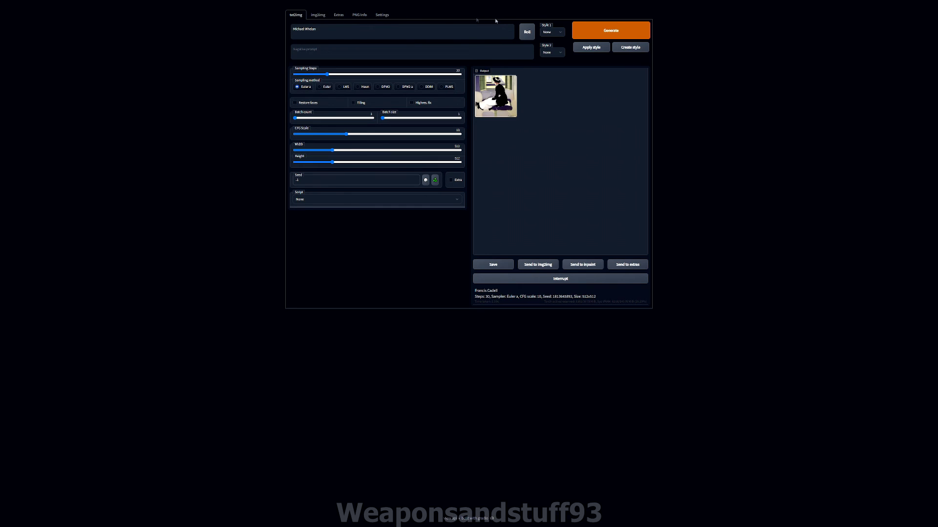
pyautogui.click(589, 26)
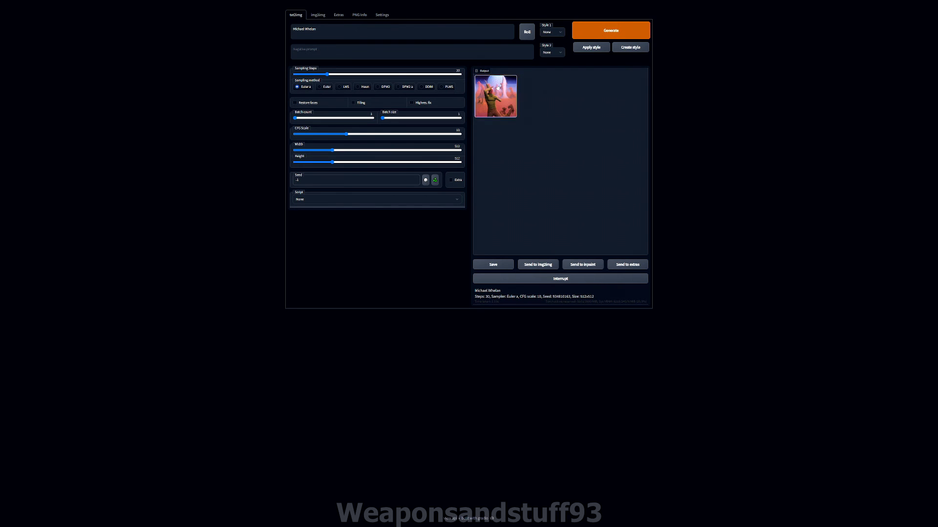
pyautogui.click(497, 87)
pyautogui.click(620, 31)
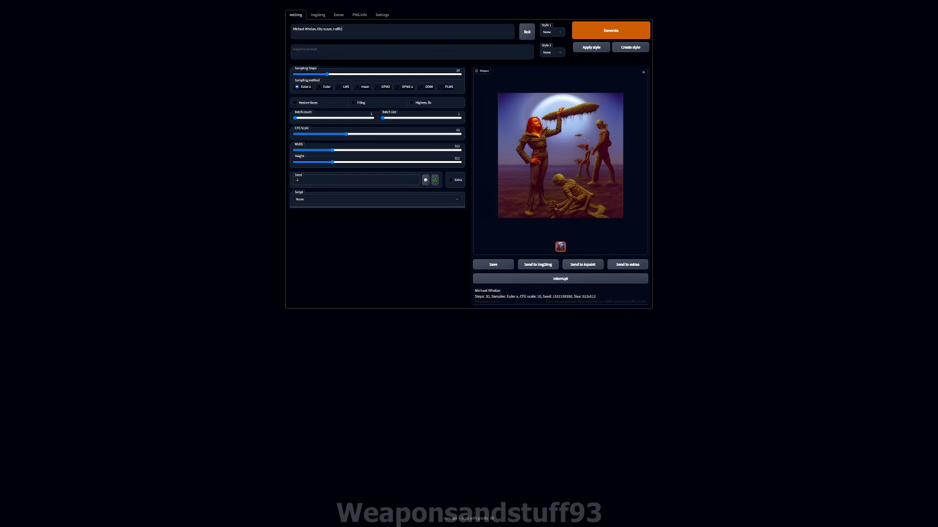
# Finish the prompt with 'pedestrians', generate cityscapes, and preview one full-size.
pyautogui.write('ped')
pyautogui.click(589, 28)
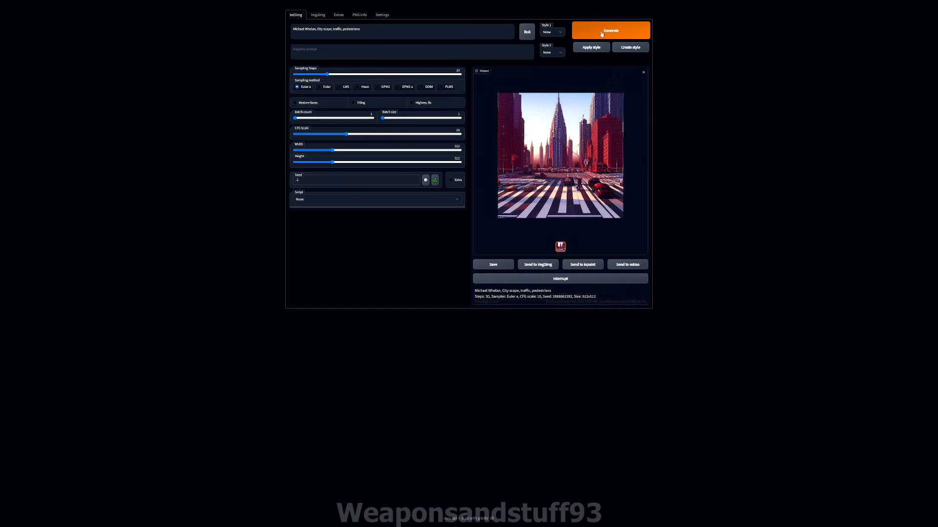
pyautogui.click(586, 146)
pyautogui.click(713, 120)
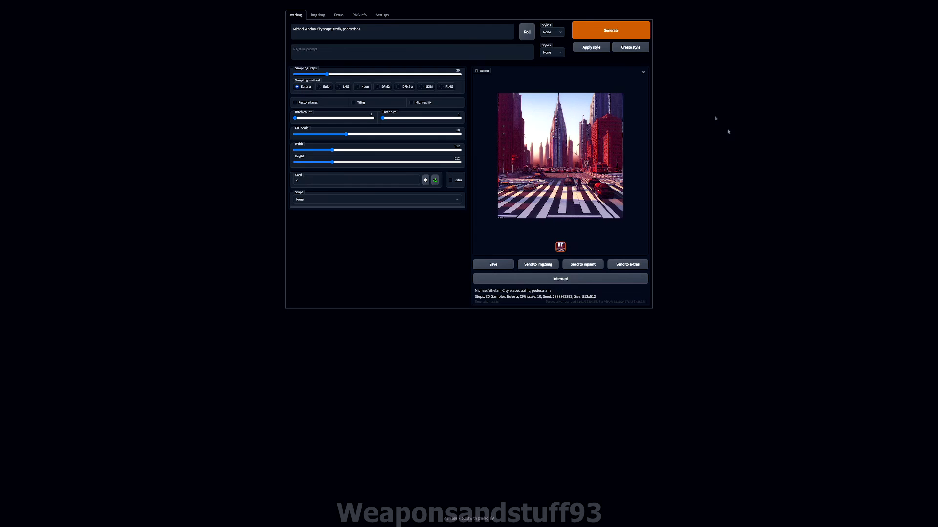
pyautogui.click(623, 31)
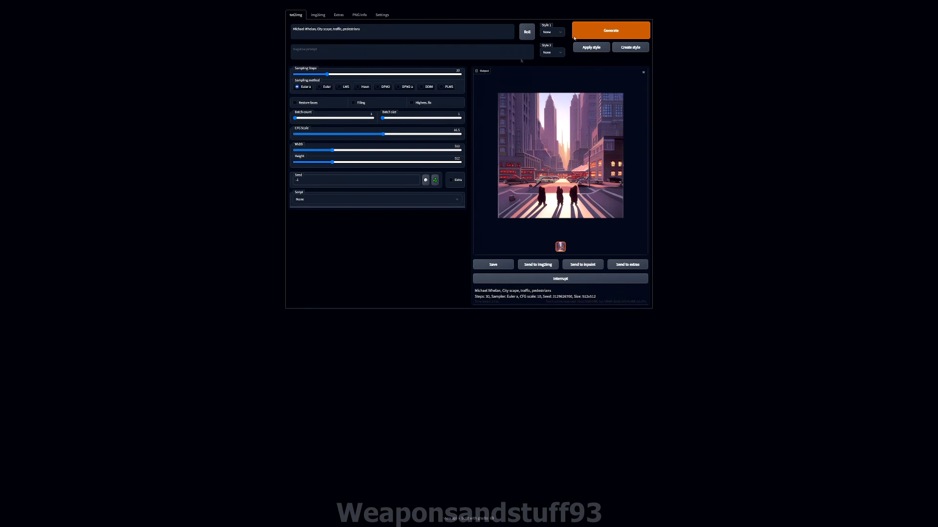
# Generate and preview a cityscape at CFG 16.5, then regenerate at CFG 8.5.
pyautogui.click(601, 28)
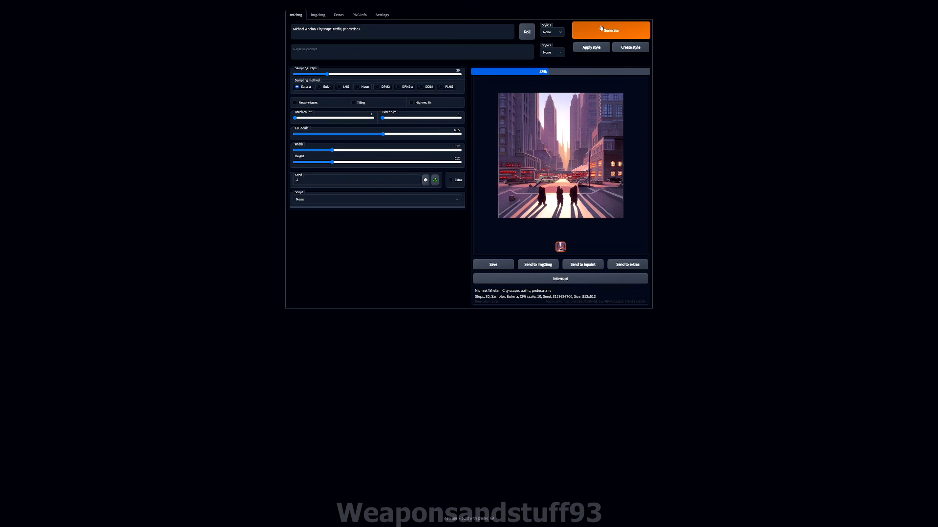
pyautogui.click(560, 155)
pyautogui.click(731, 130)
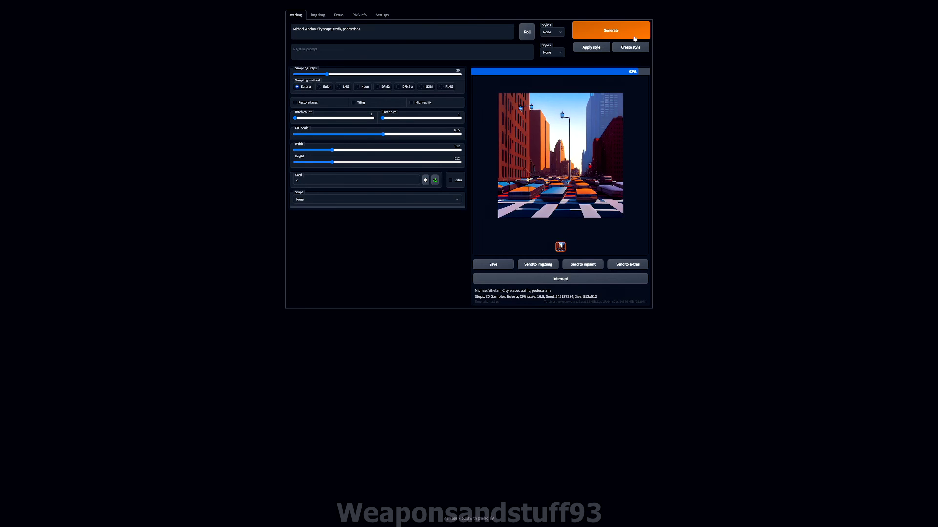
pyautogui.click(337, 134)
pyautogui.click(605, 25)
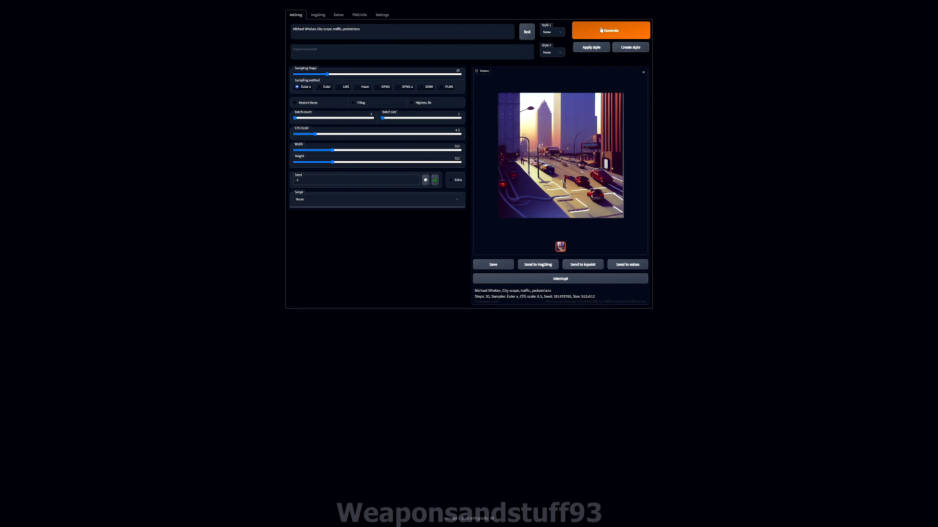
# Generate a realistic street scene at CFG 4.5, preview it, and roll two more artist names.
pyautogui.click(602, 30)
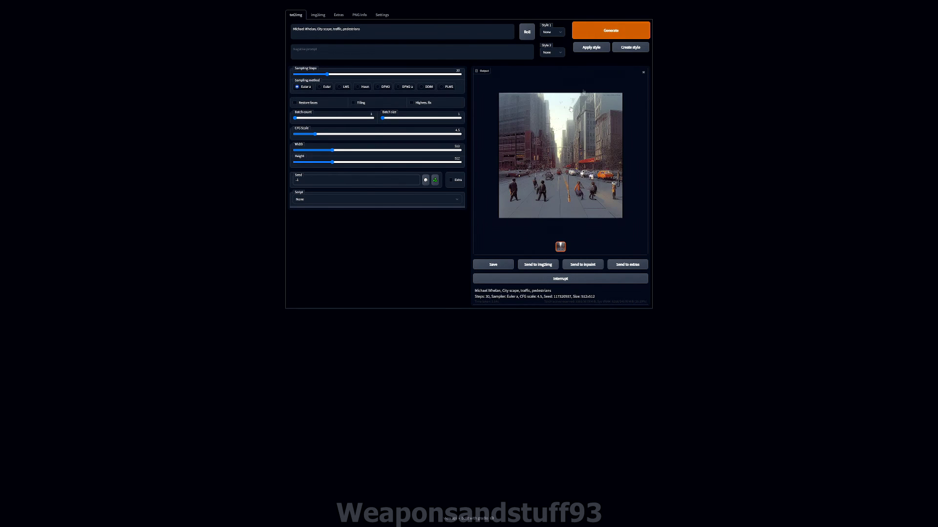
pyautogui.click(560, 155)
pyautogui.click(722, 133)
pyautogui.click(527, 32)
pyautogui.click(527, 32)
pyautogui.click(527, 32)
pyautogui.click(527, 32)
pyautogui.click(527, 32)
# Generate painterly crowded city squares from the artist-extended prompt, previewing one full-size.
pyautogui.click(596, 31)
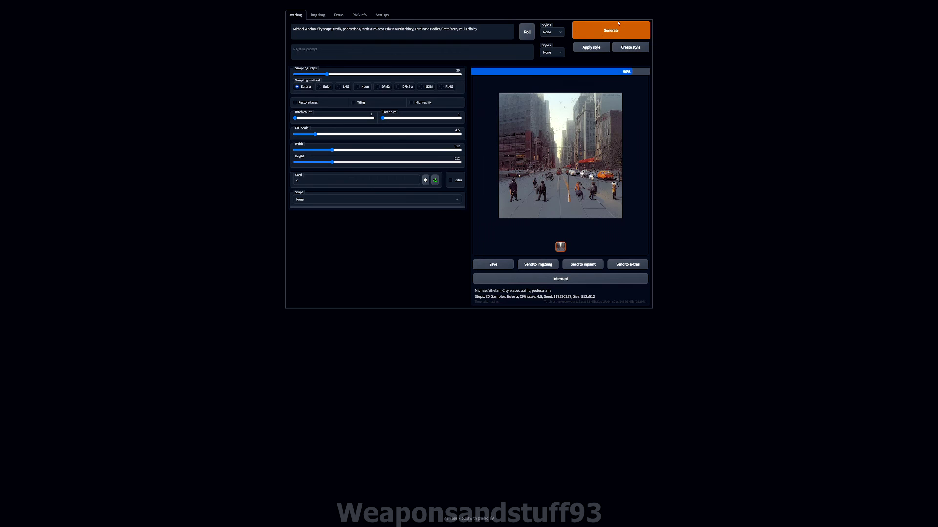
pyautogui.click(600, 108)
pyautogui.click(717, 113)
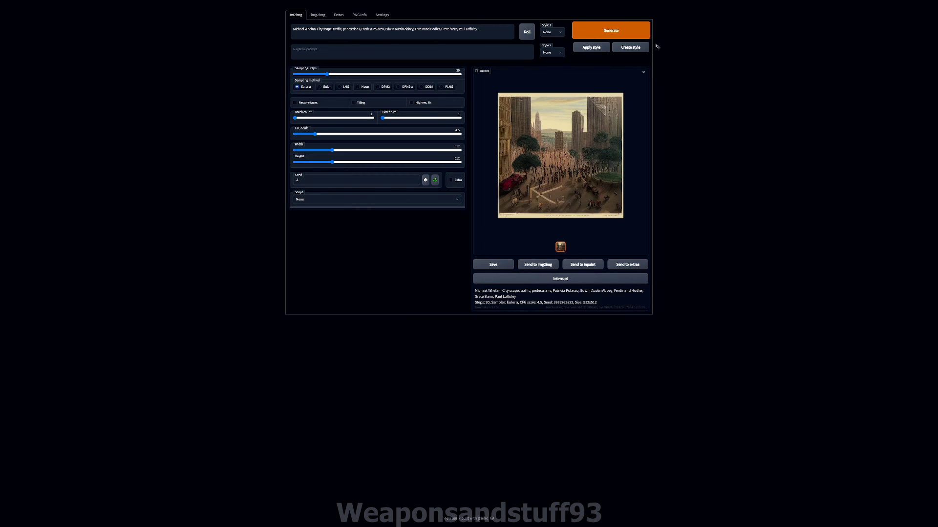
pyautogui.click(647, 35)
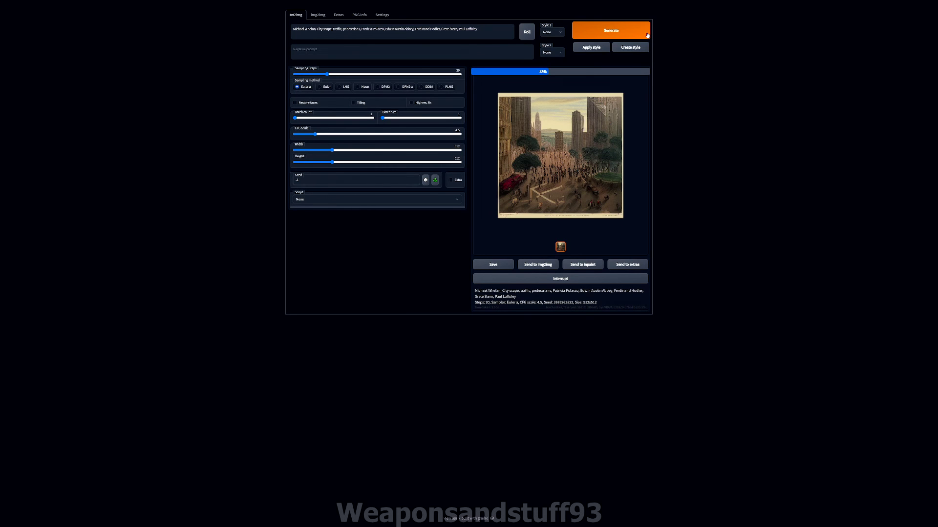